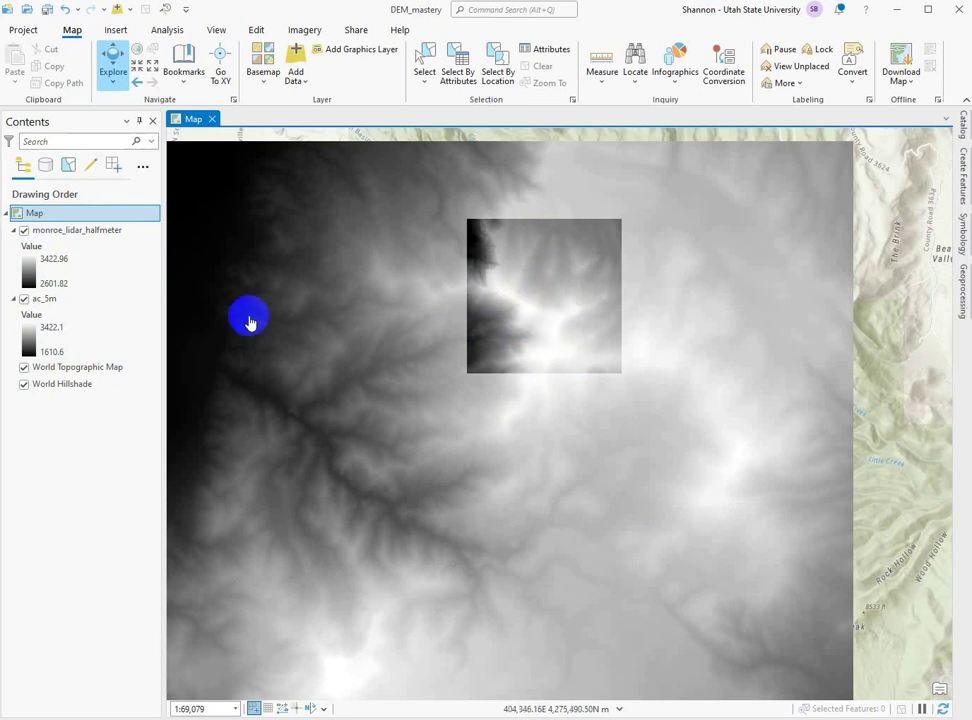
- Examine how the monroe_lidar_halfmeter raster sits within the larger ac_5m raster and compare their coverage and elevation shading
click(45, 300)
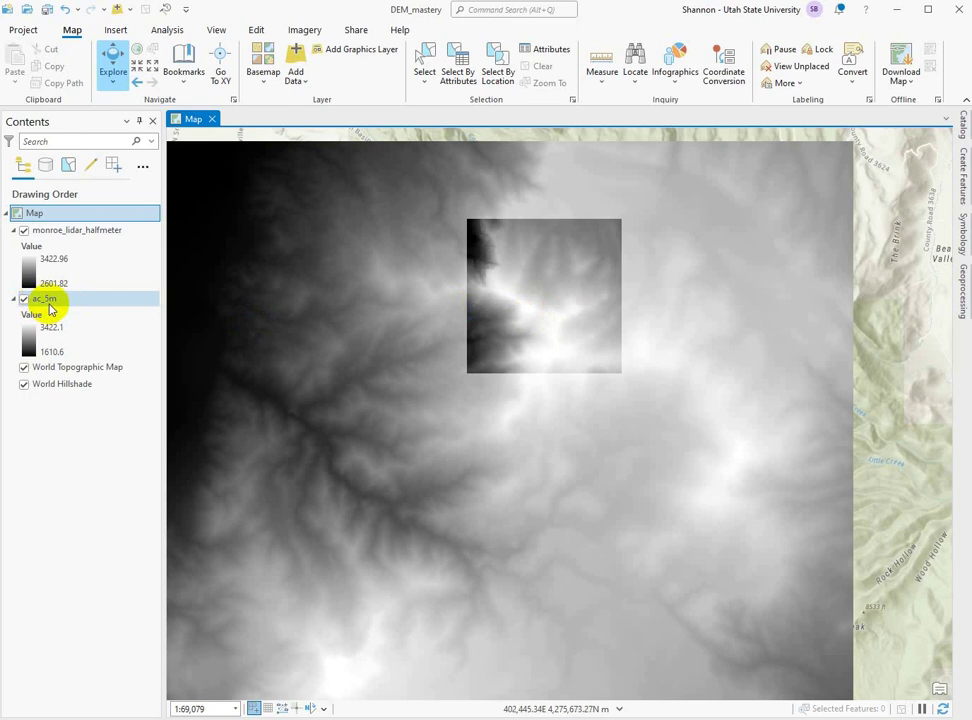
click(386, 462)
scroll(375, 486, down, 3)
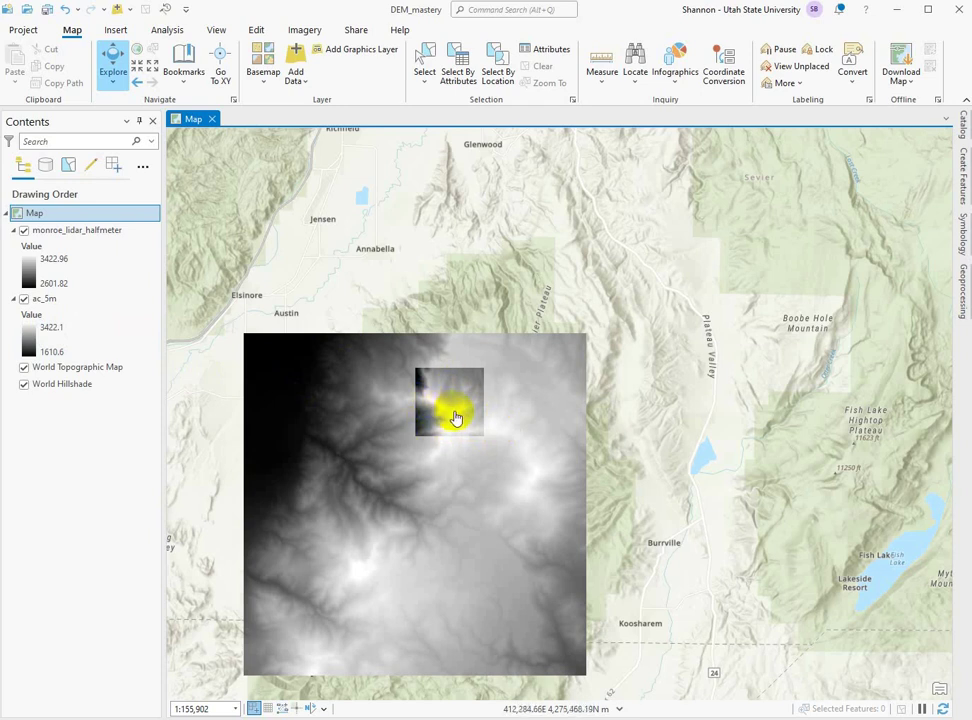
click(317, 397)
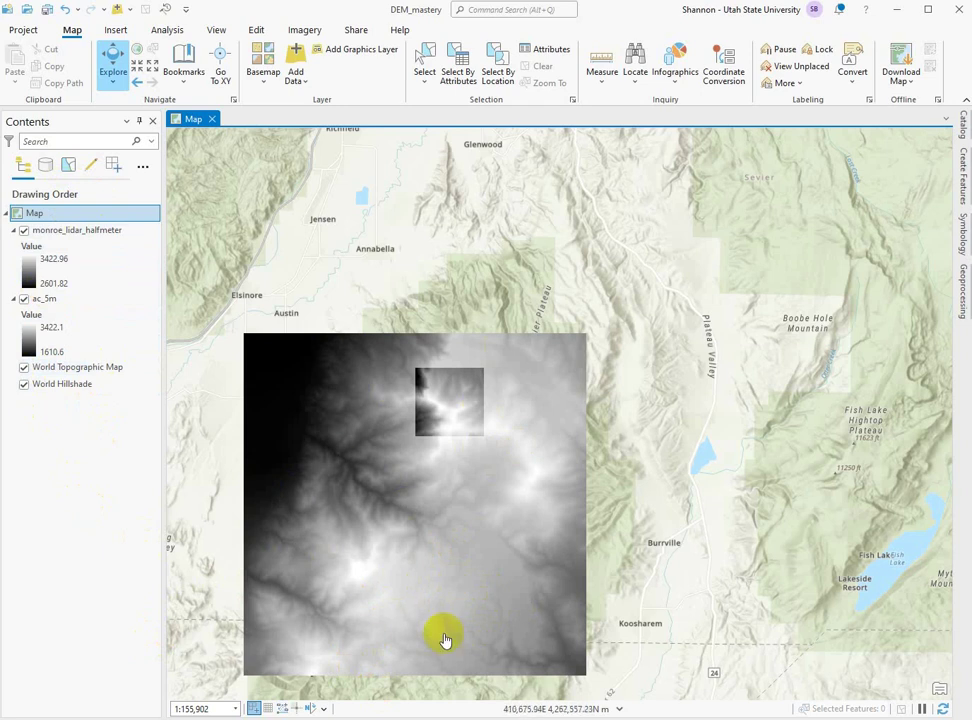
click(286, 414)
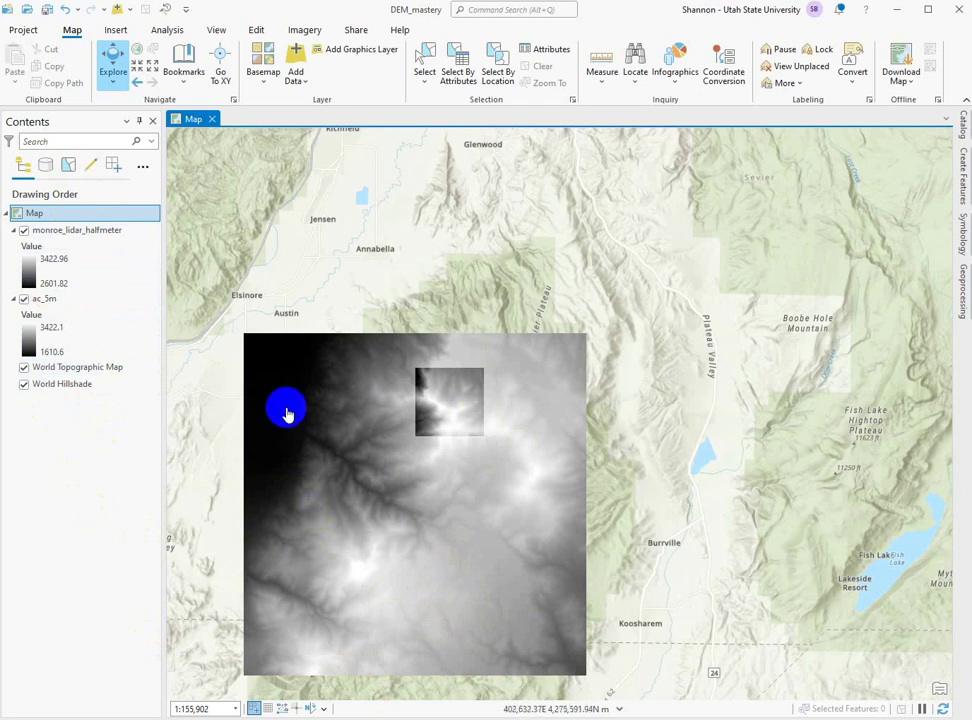
click(245, 338)
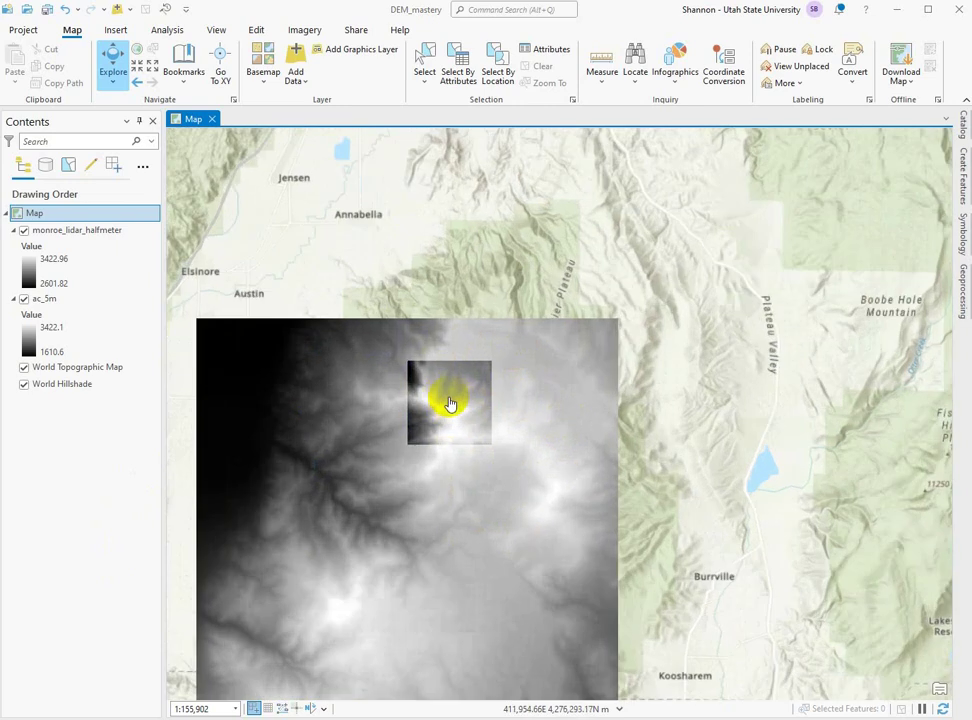
scroll(450, 403, up, 3)
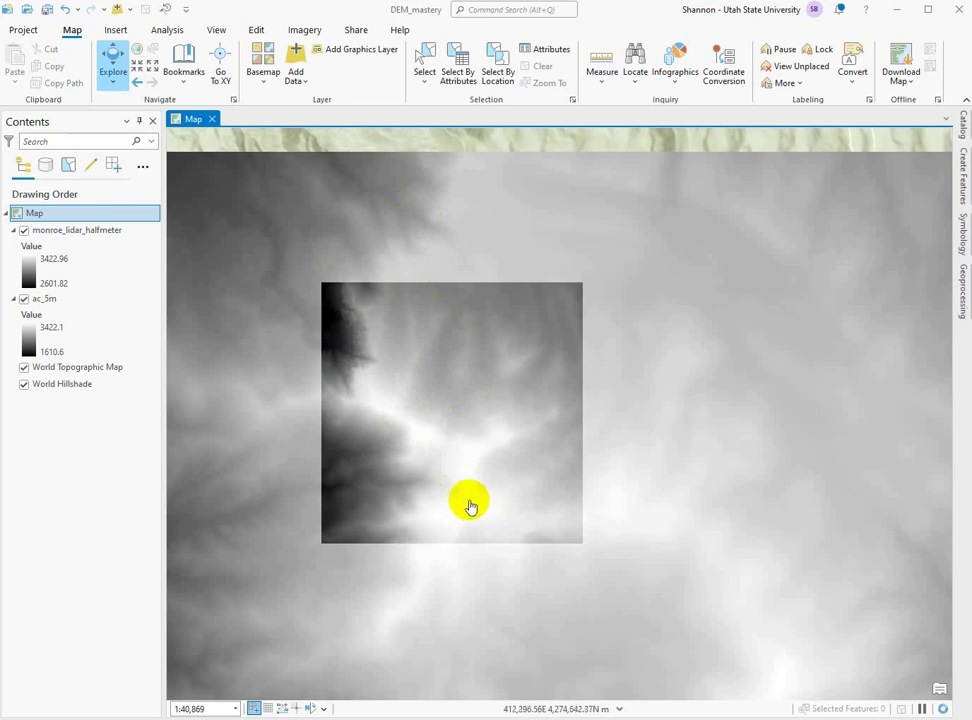
click(334, 317)
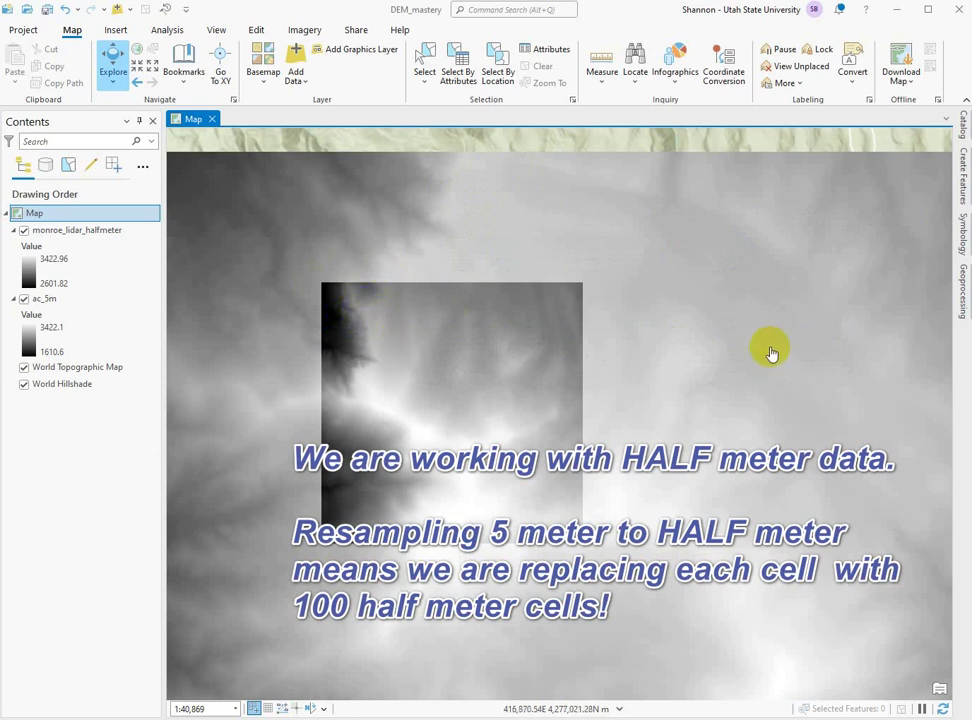
scroll(770, 351, down, 2)
scroll(770, 351, down, 1)
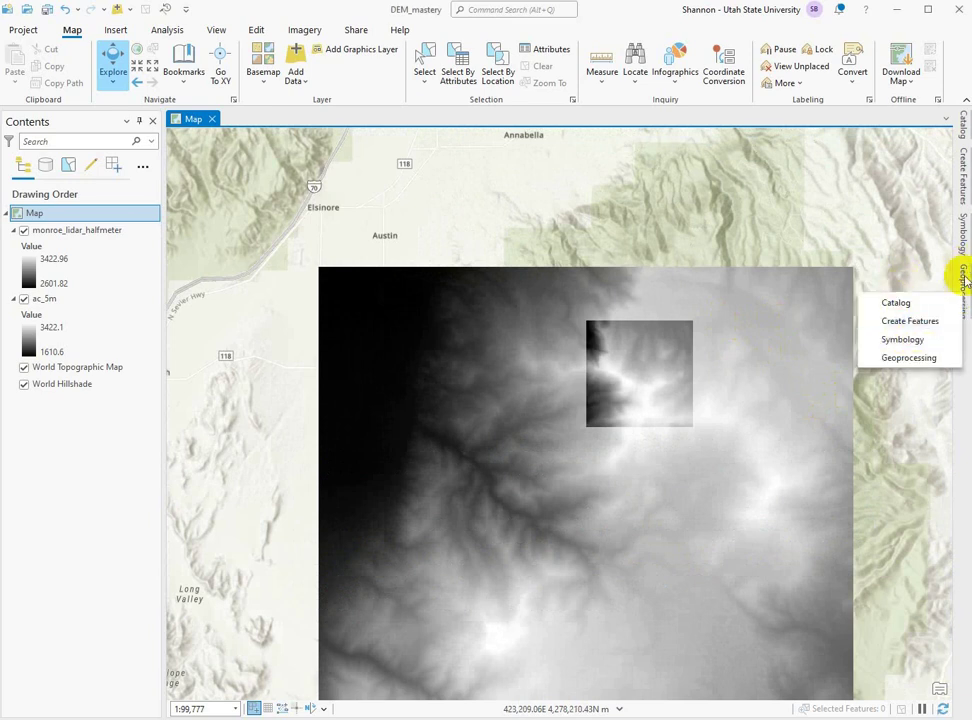
- Search the geoprocessing tools for "resampling"
click(963, 283)
click(728, 140)
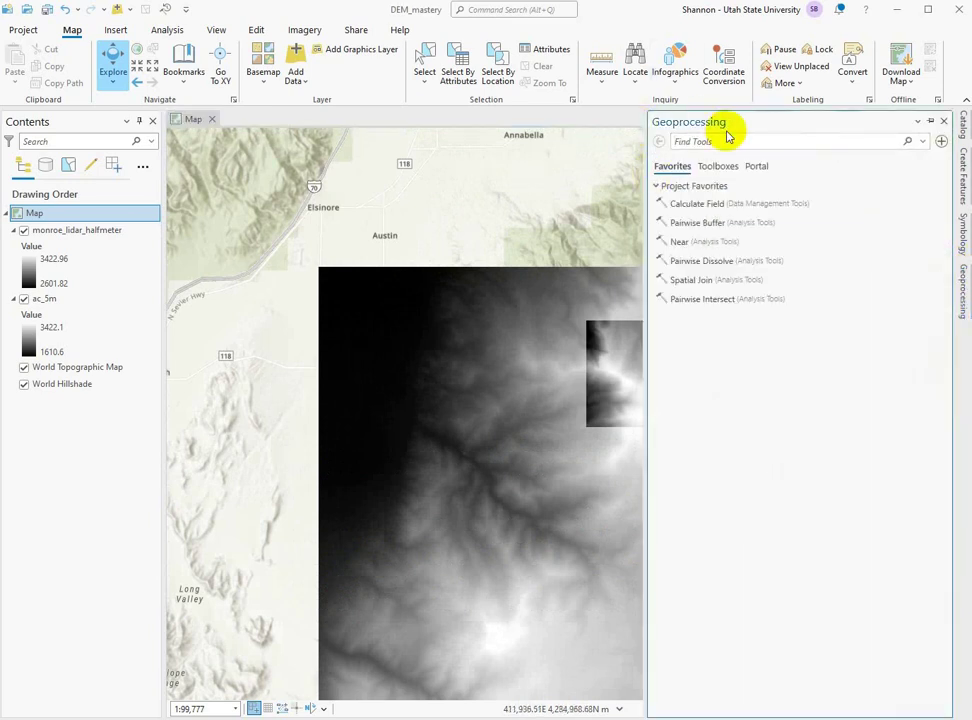
text(resampaling)
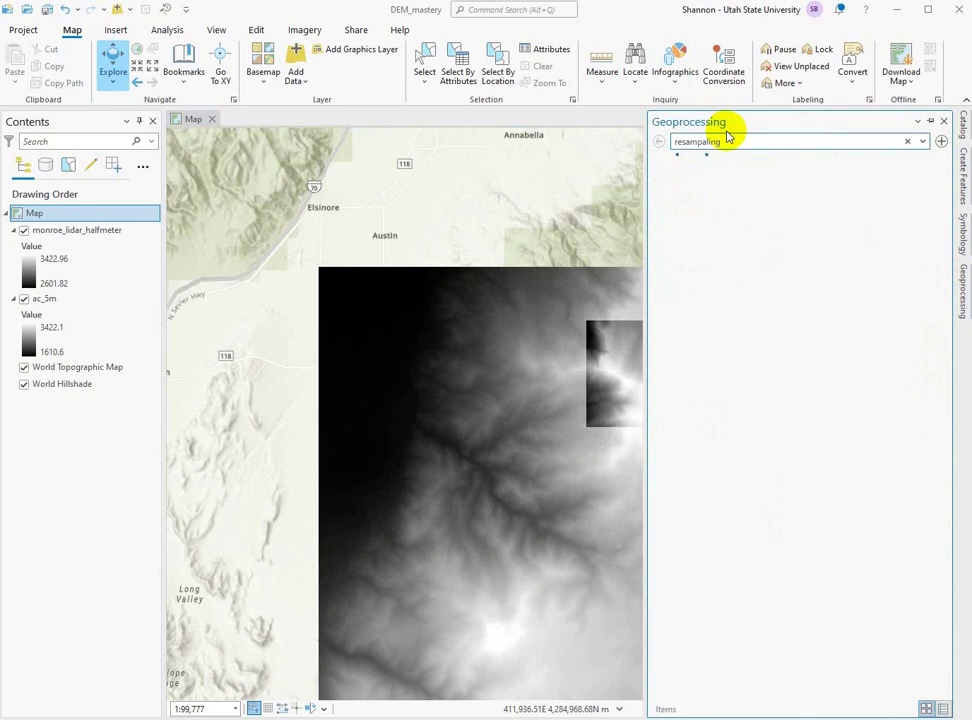
key(BackSpace)
key(BackSpace)
key(BackSpace)
key(BackSpace)
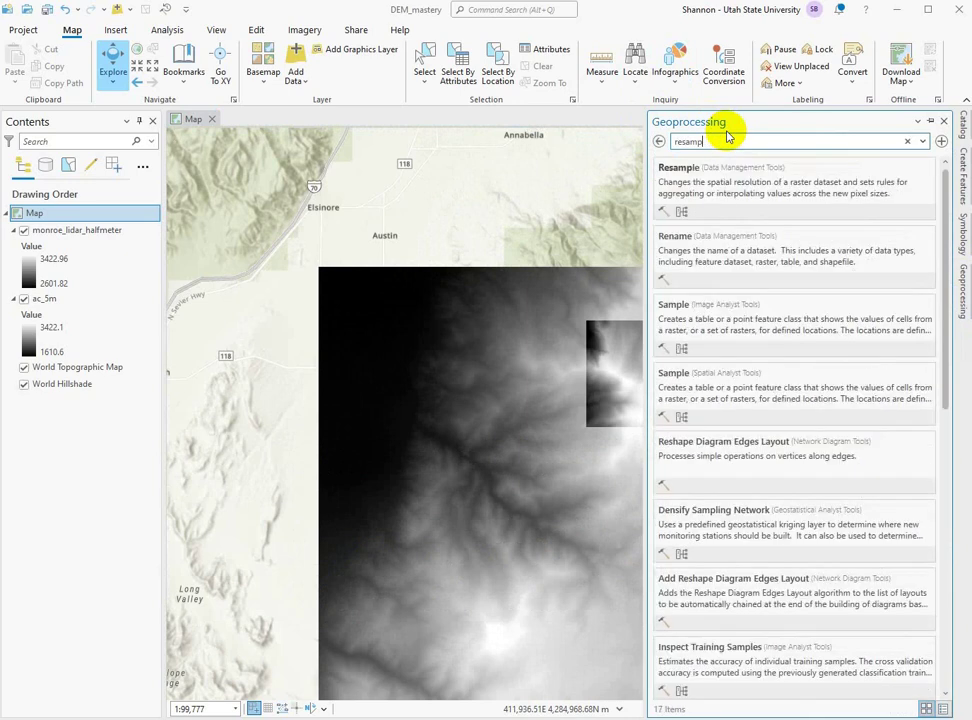
text(ling)
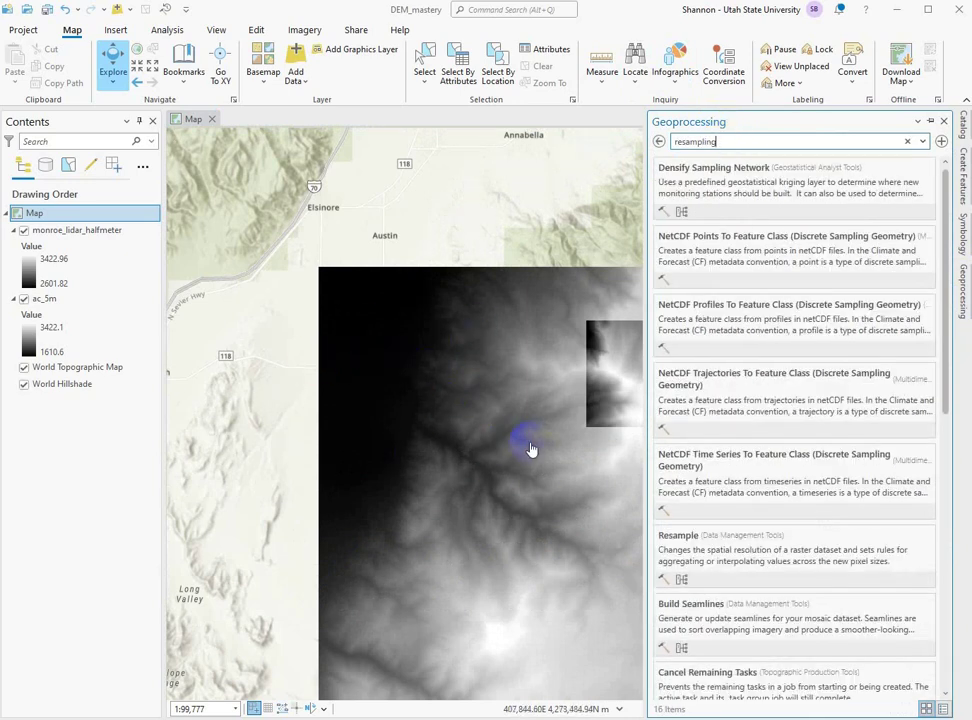
- Open the Resample tool, choose ac_5m as the input raster and name the output raster ac_5mtohm
drag(531, 450, 358, 434)
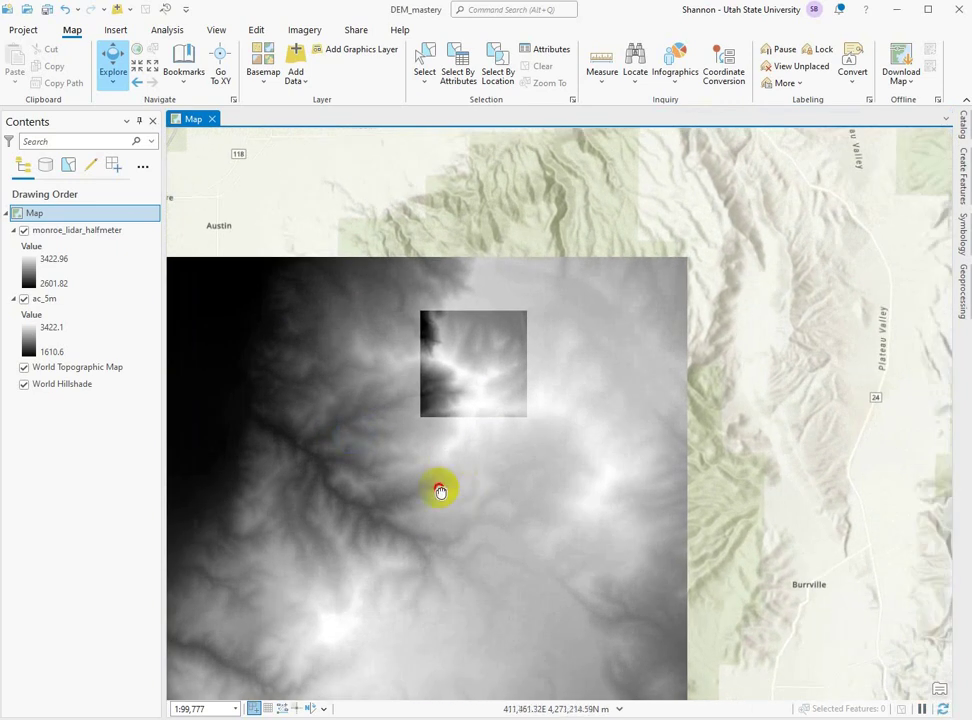
drag(440, 491, 341, 421)
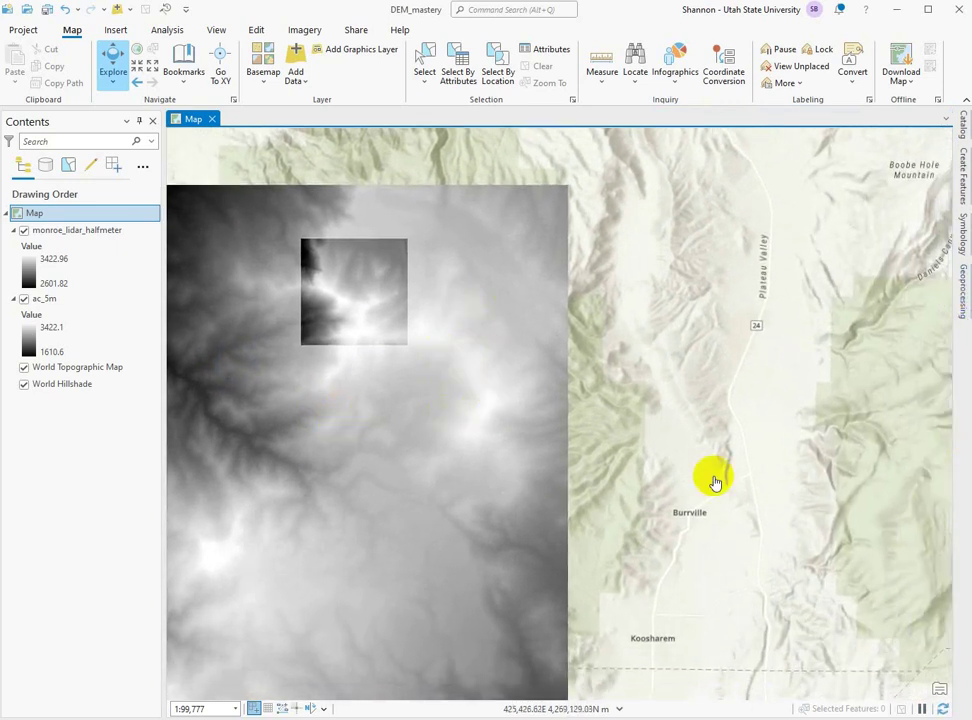
click(963, 300)
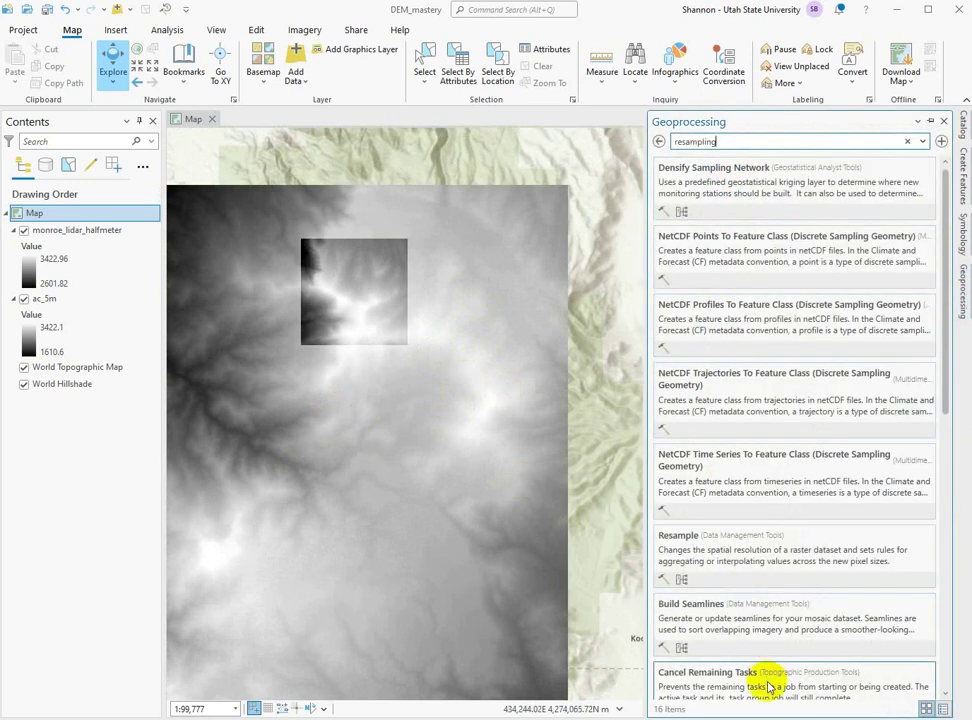
click(679, 540)
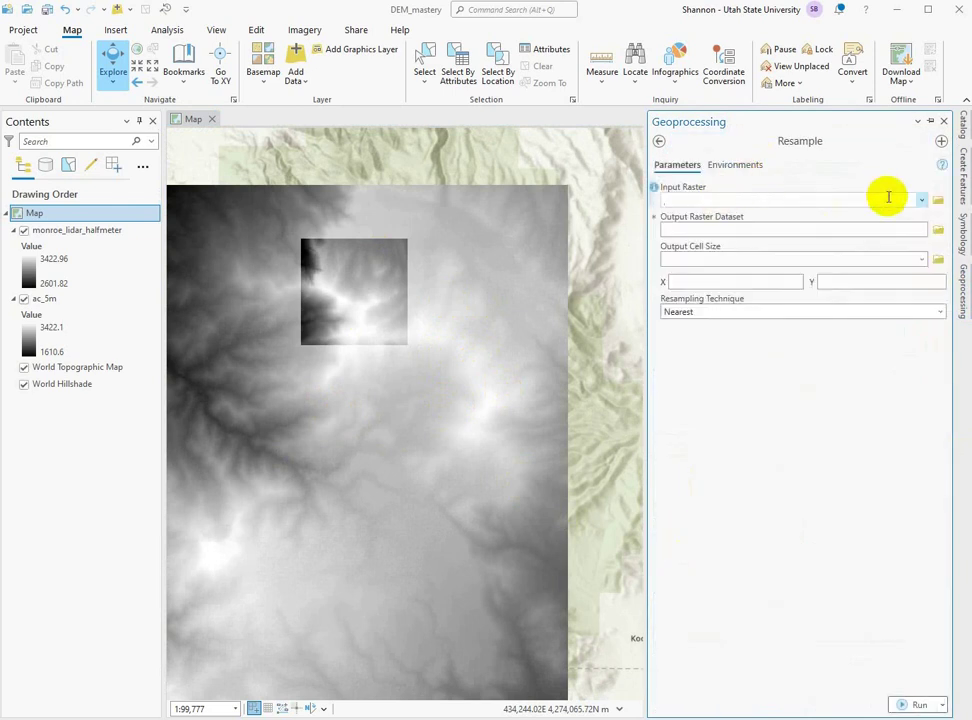
click(921, 200)
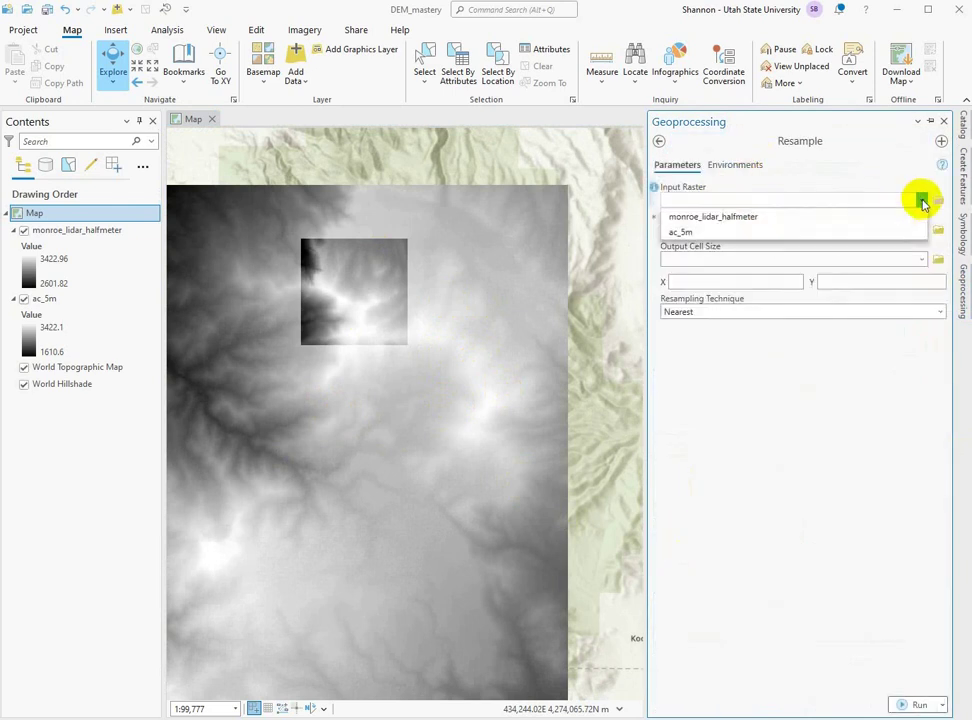
click(687, 233)
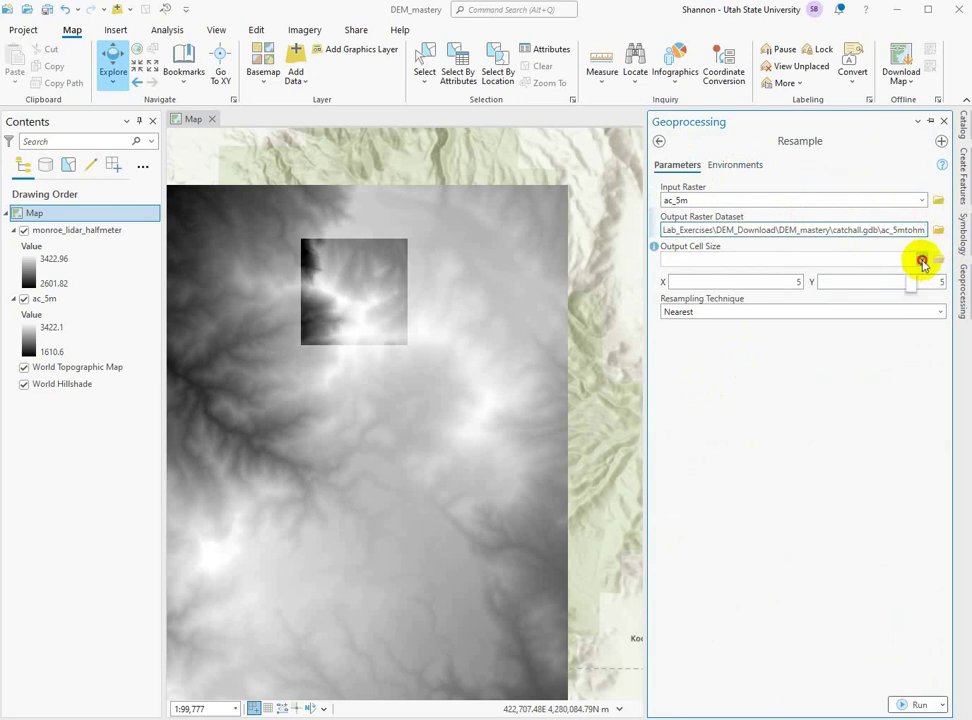
- Match the Resample output cell size to monroe_lidar_halfmeter and set the resampling technique to Bilinear
click(921, 260)
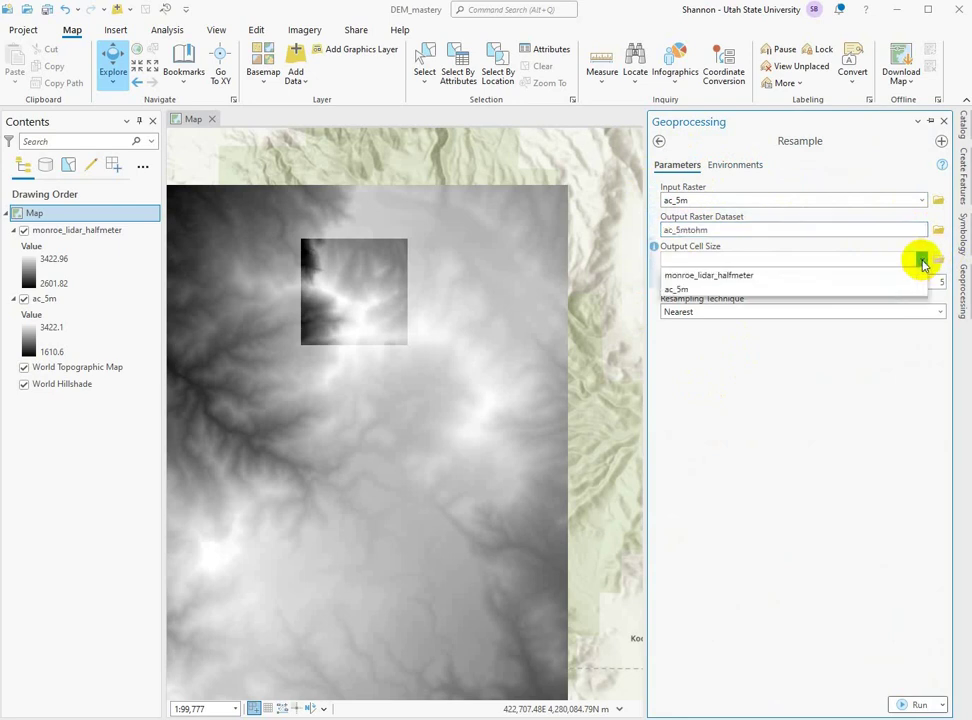
click(727, 278)
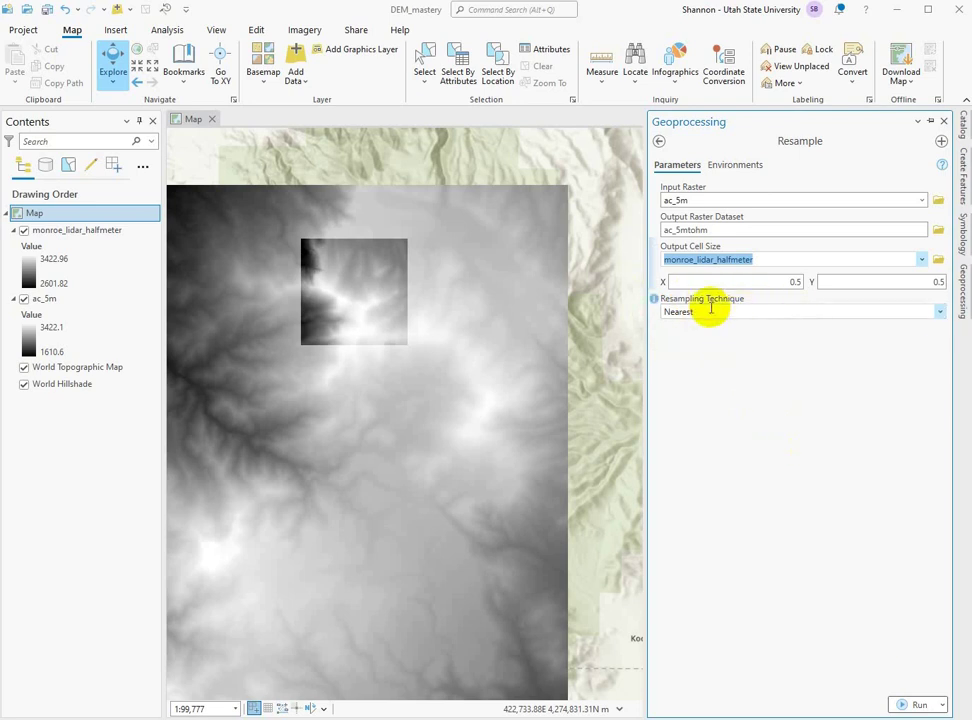
click(938, 313)
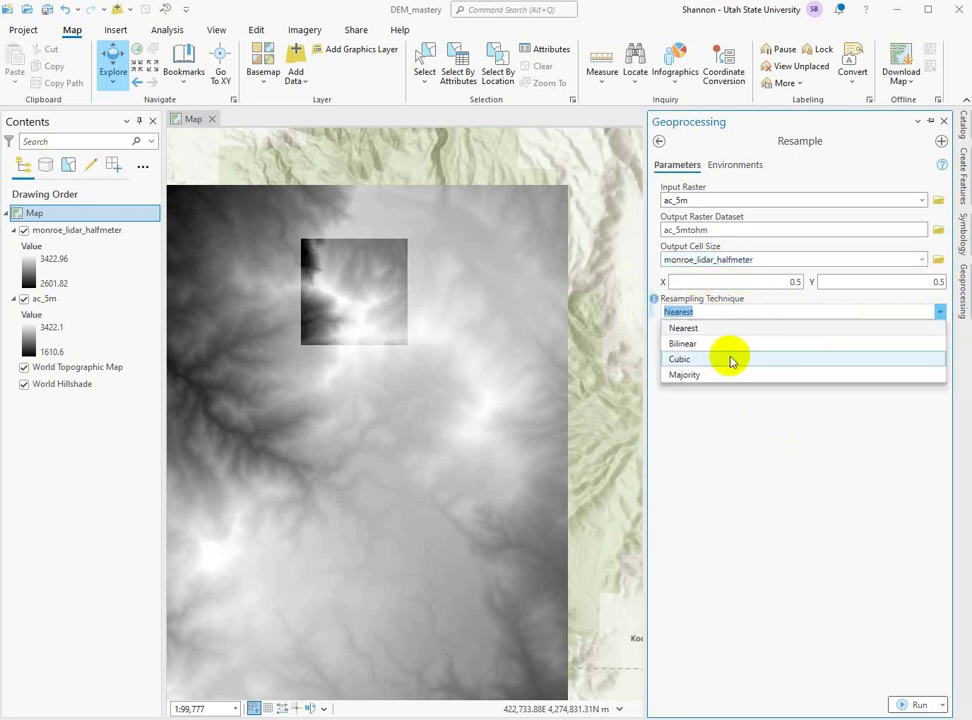
click(687, 344)
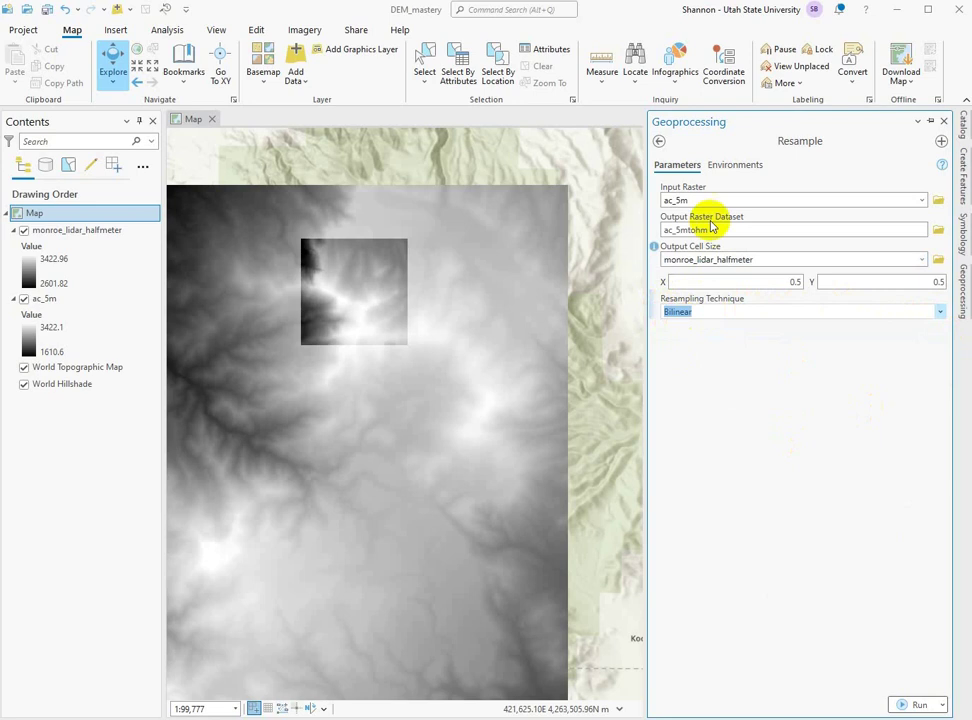
- Set monroe_lidar_halfmeter as the snap raster in the Resample tool's environment settings
click(736, 166)
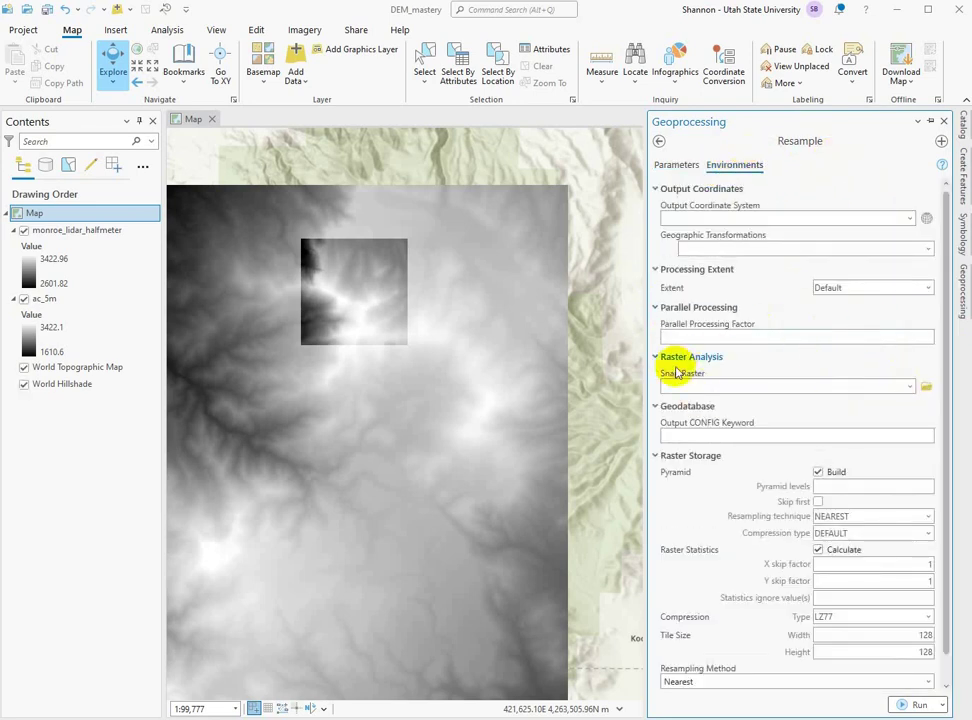
click(909, 386)
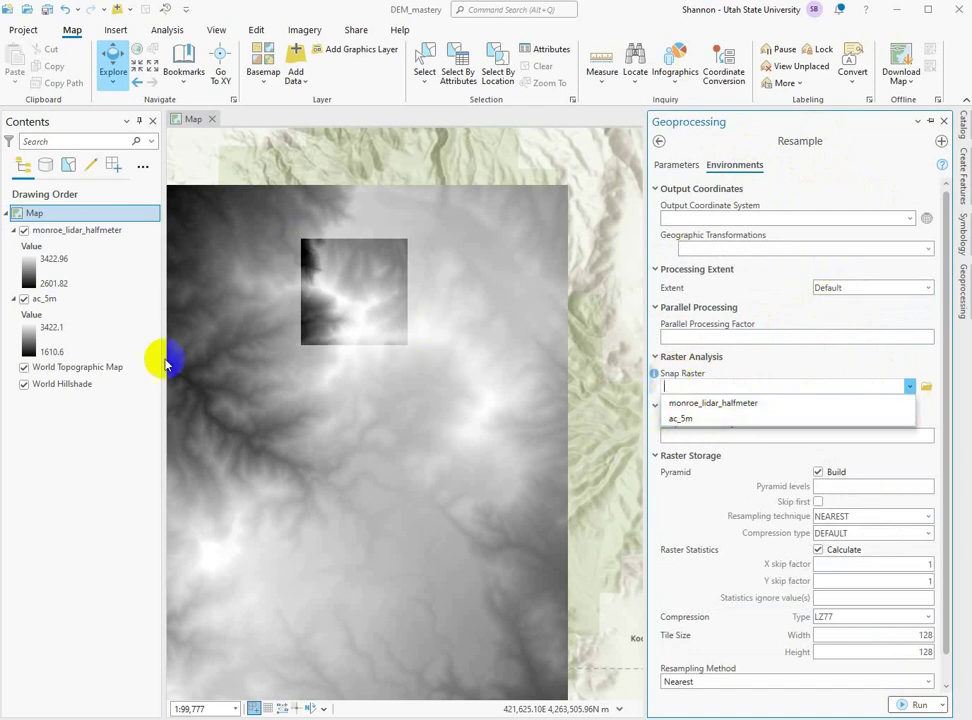
click(697, 404)
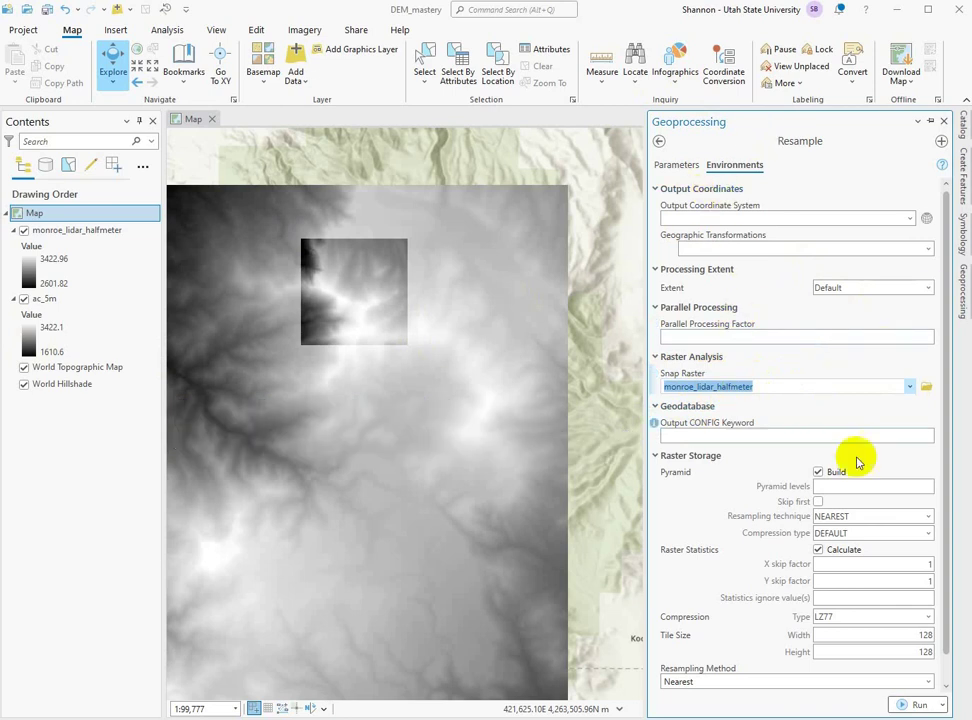
- Set both the raster storage resampling method and the pyramid resampling technique to Bilinear
scroll(789, 532, down, 1)
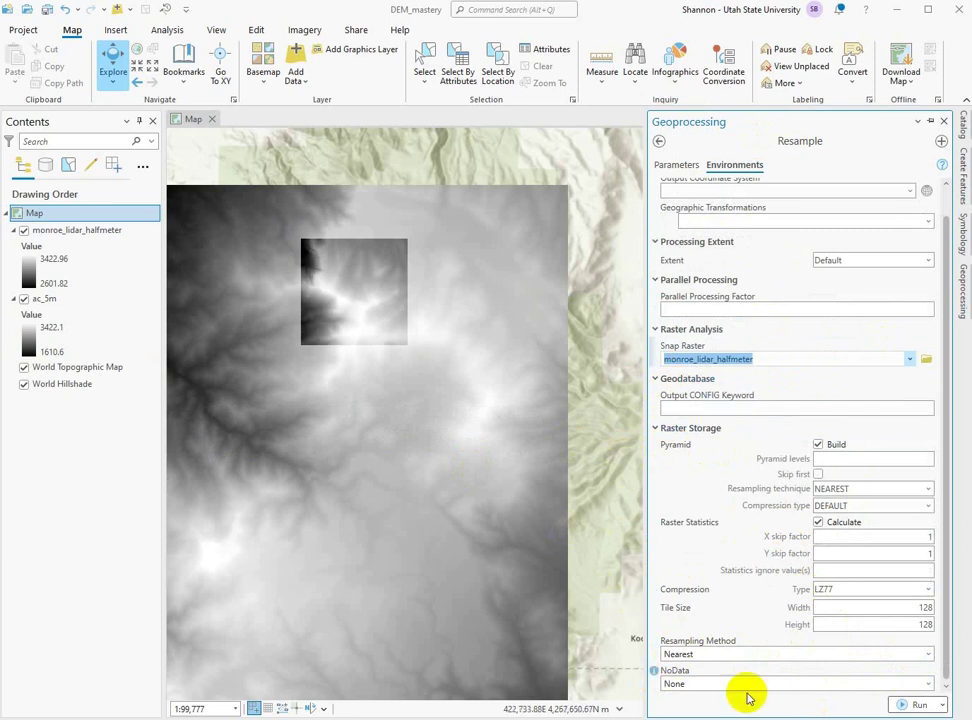
click(928, 654)
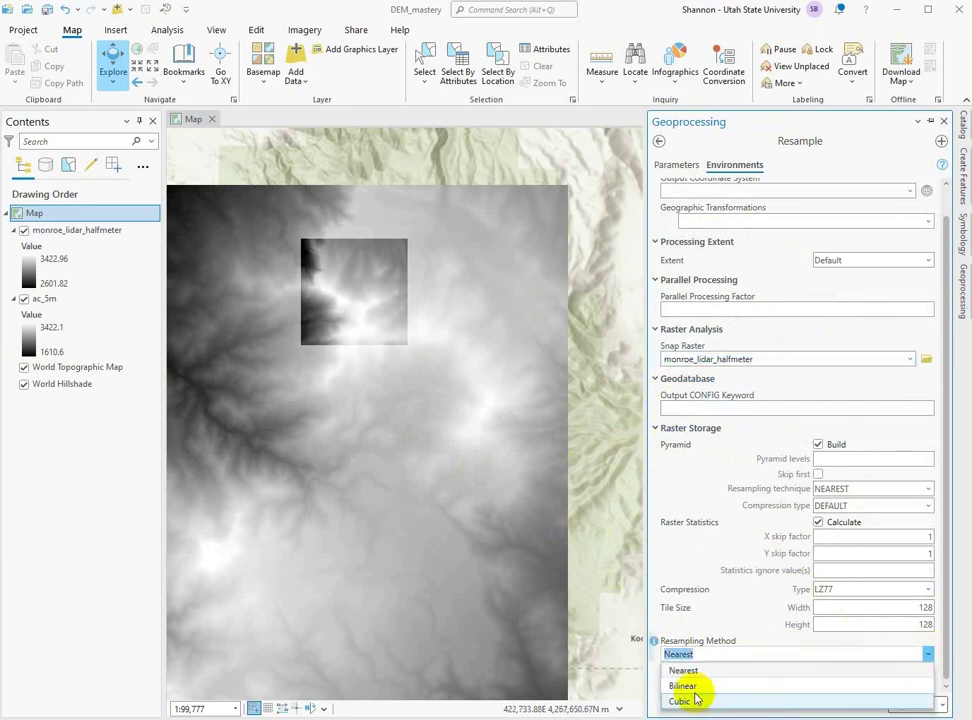
click(688, 682)
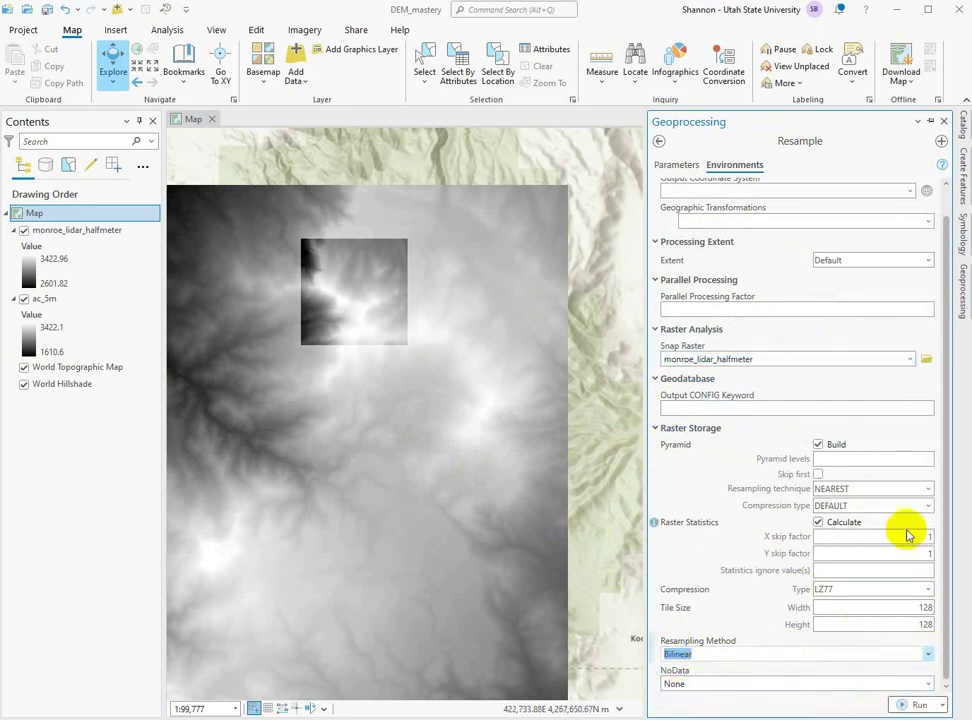
click(925, 488)
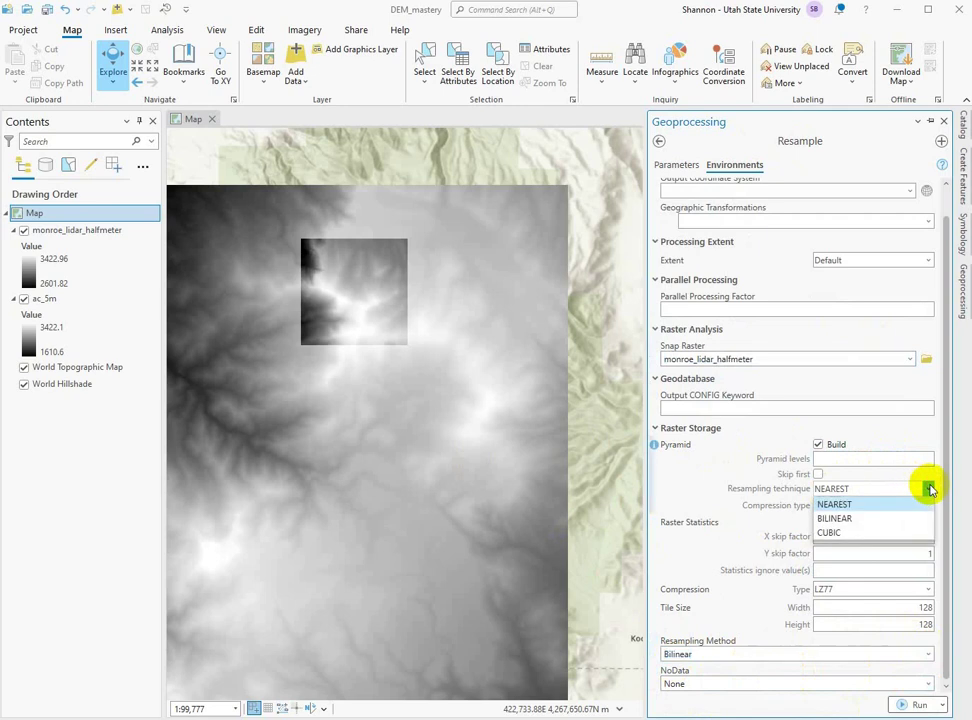
click(833, 516)
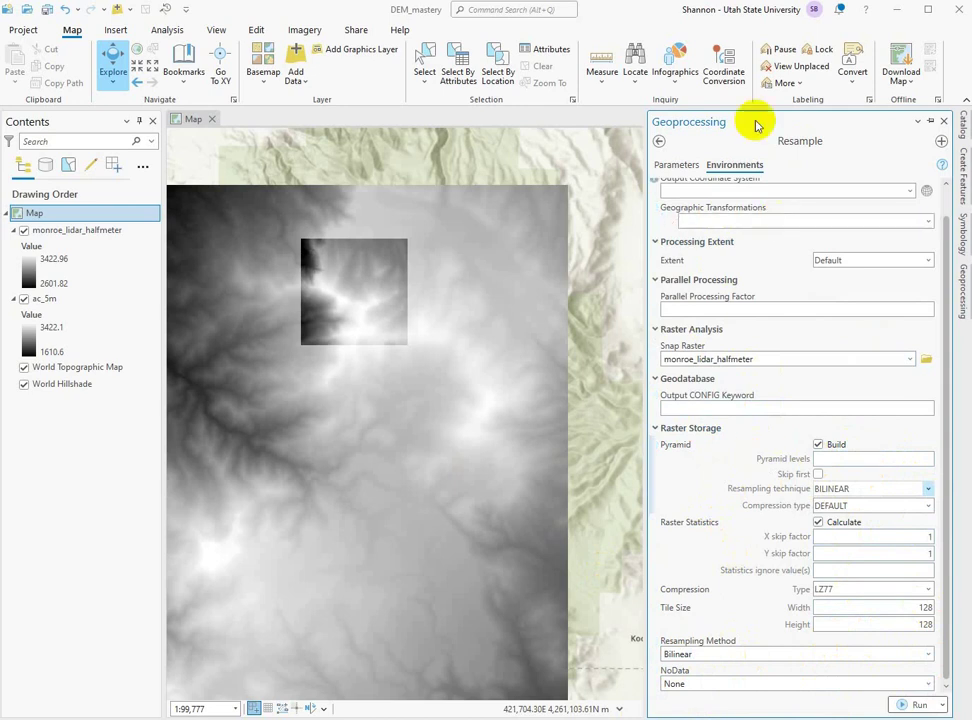
- Rename the Resample output raster monr_5mto50cm and set the processing extent to Intersection of Inputs
click(677, 165)
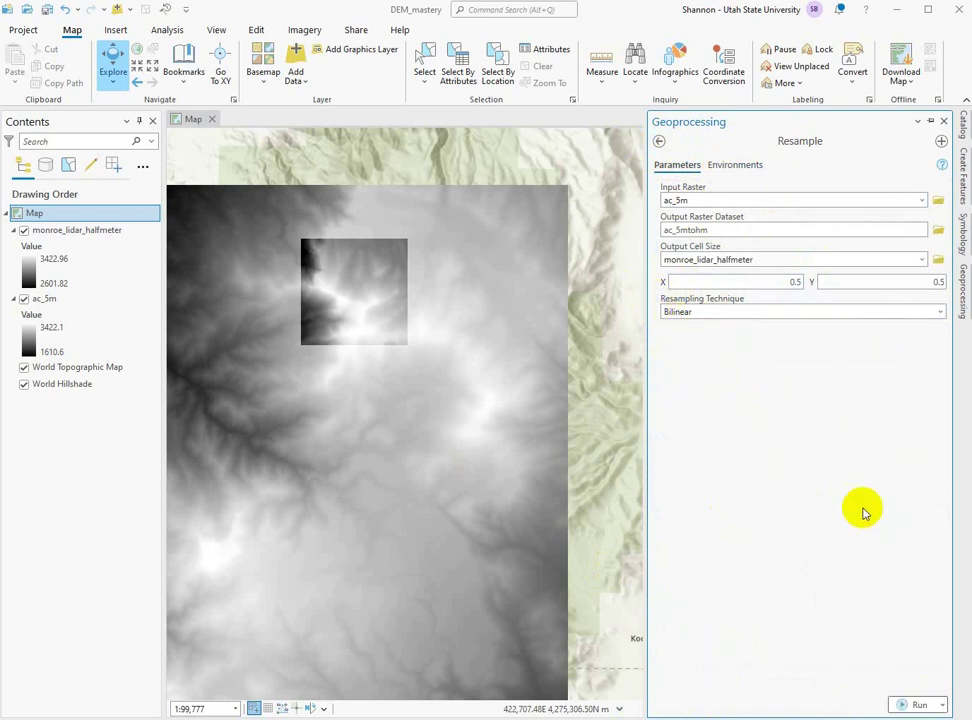
click(919, 705)
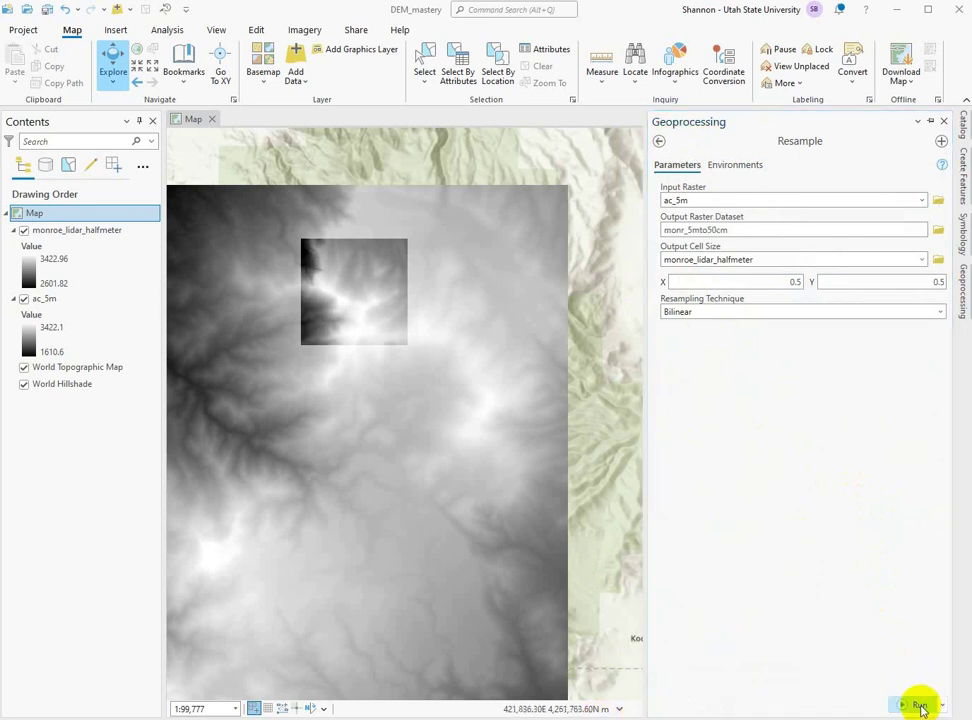
click(735, 166)
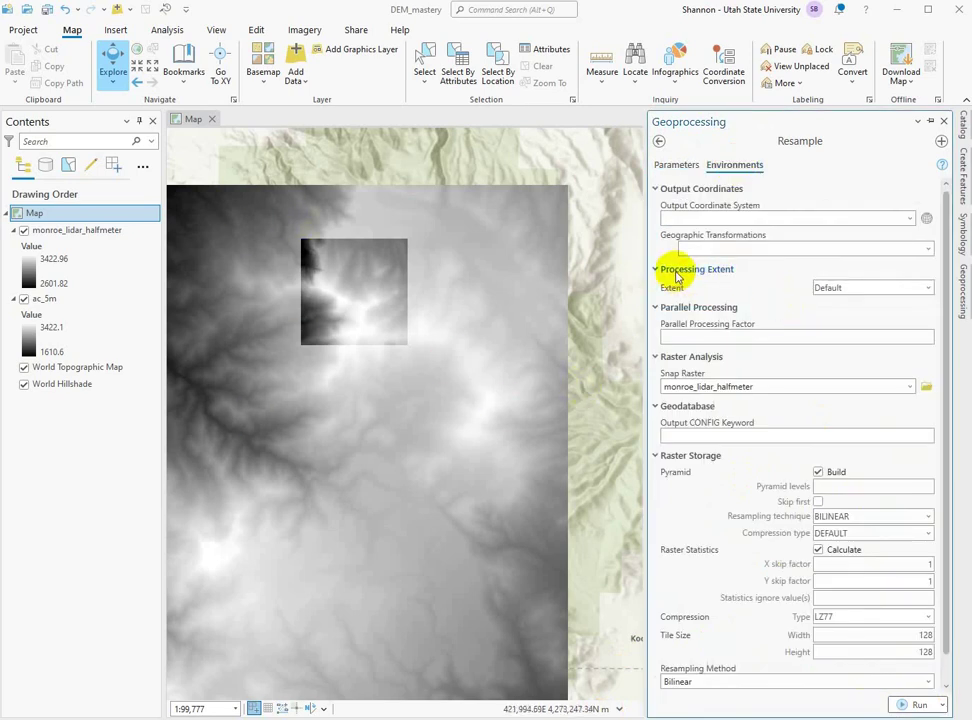
click(928, 290)
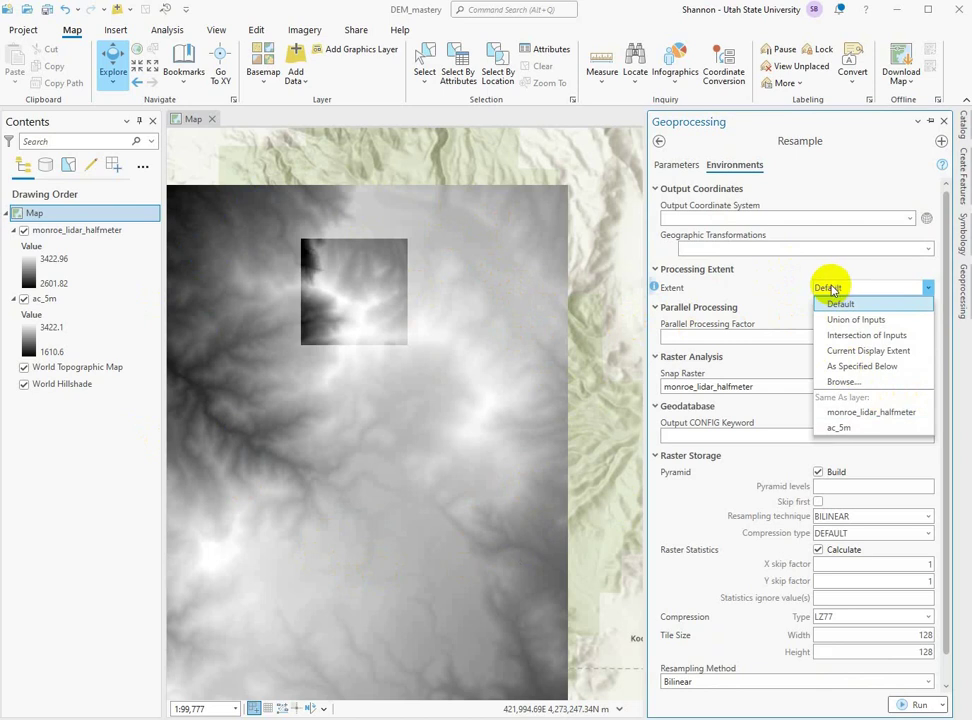
click(866, 335)
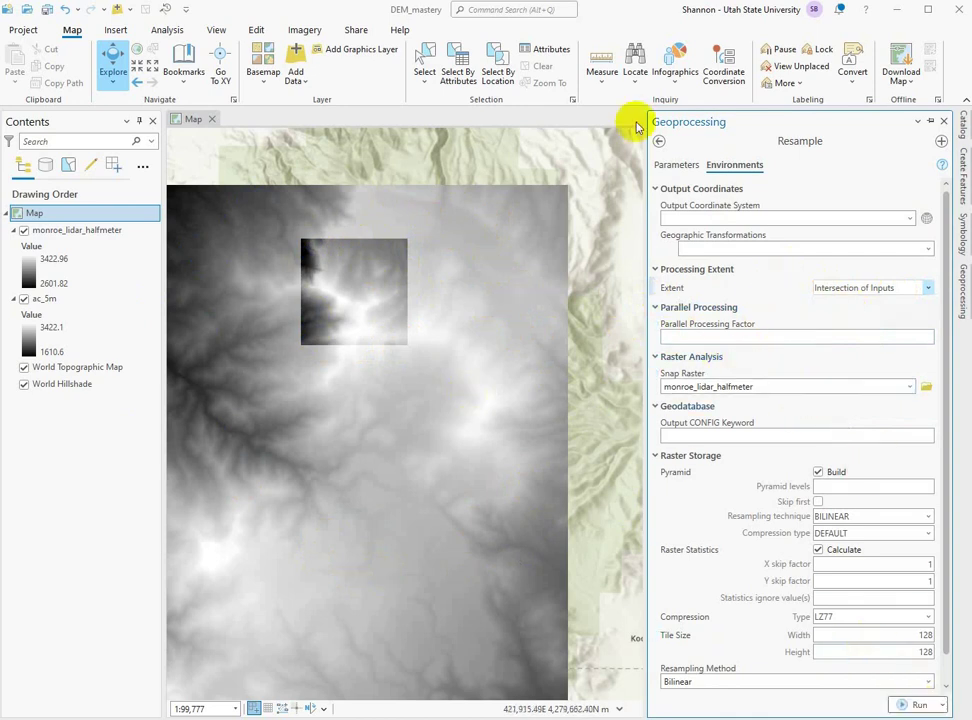
- Return to the Resample tool's parameters and run it to create monr_5mto50cm
click(682, 168)
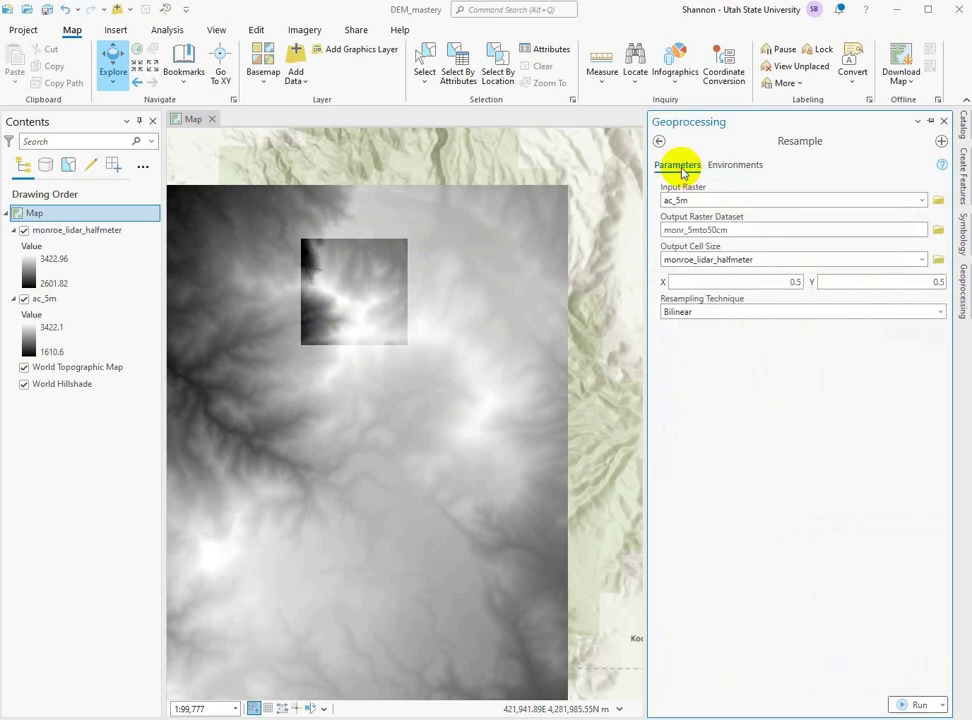
click(919, 706)
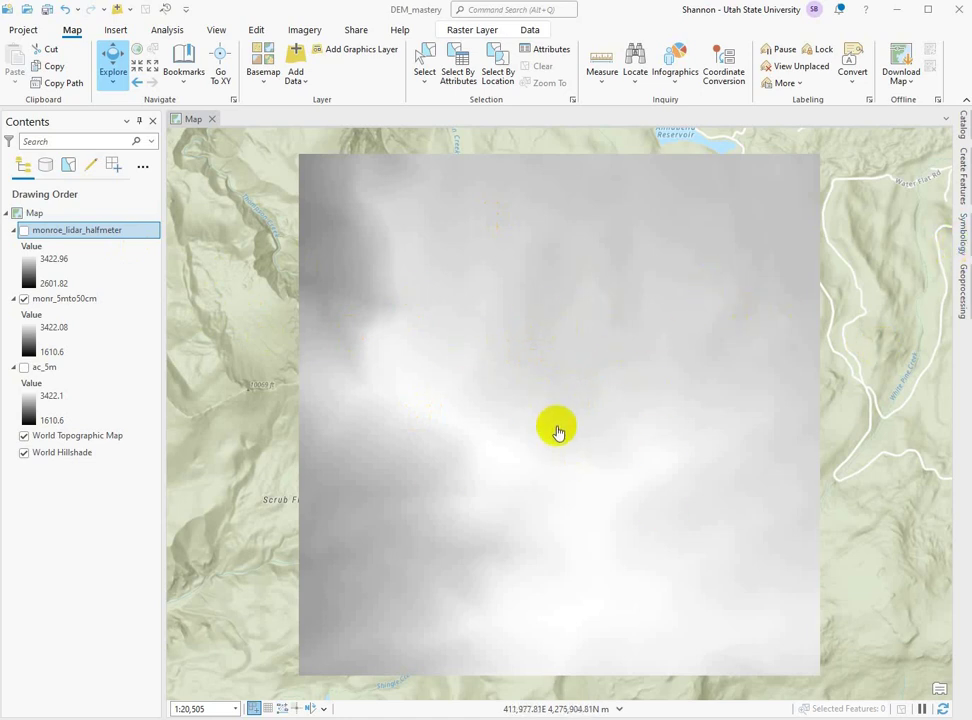
- Switch the ac_5m and monr_5mto50cm layers off and on to compare the resampled tile with the original DEM
click(27, 371)
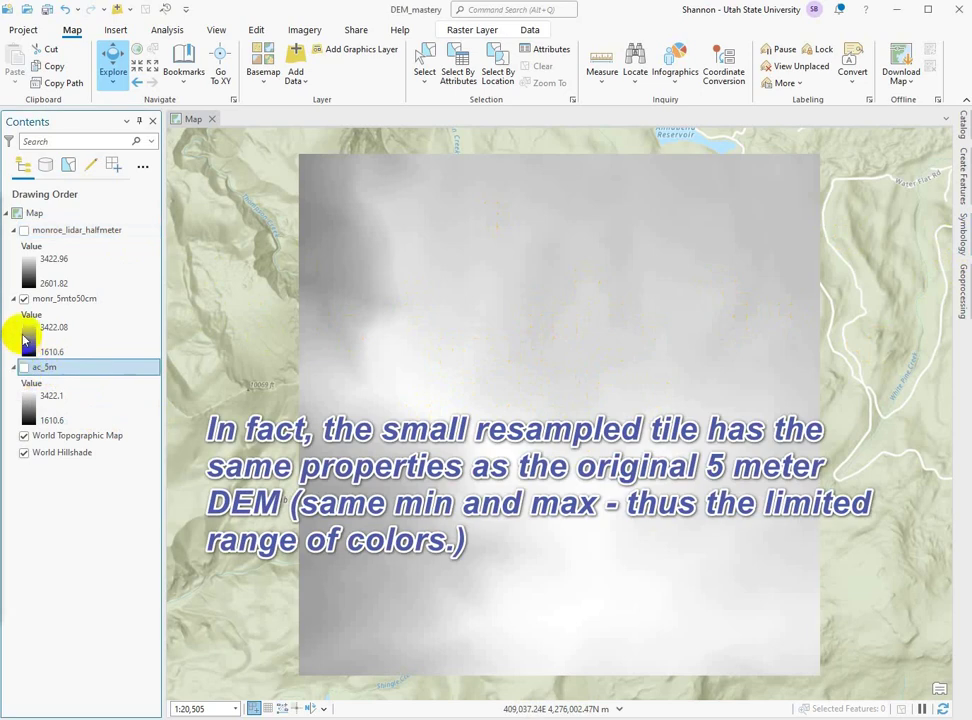
click(25, 299)
click(26, 370)
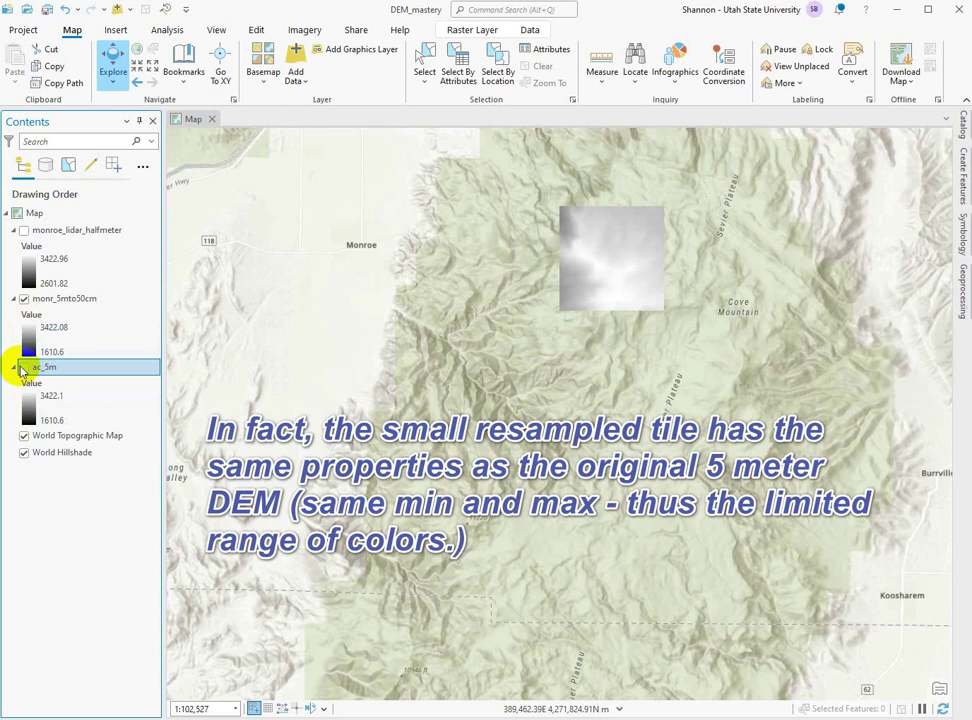
click(24, 368)
click(25, 299)
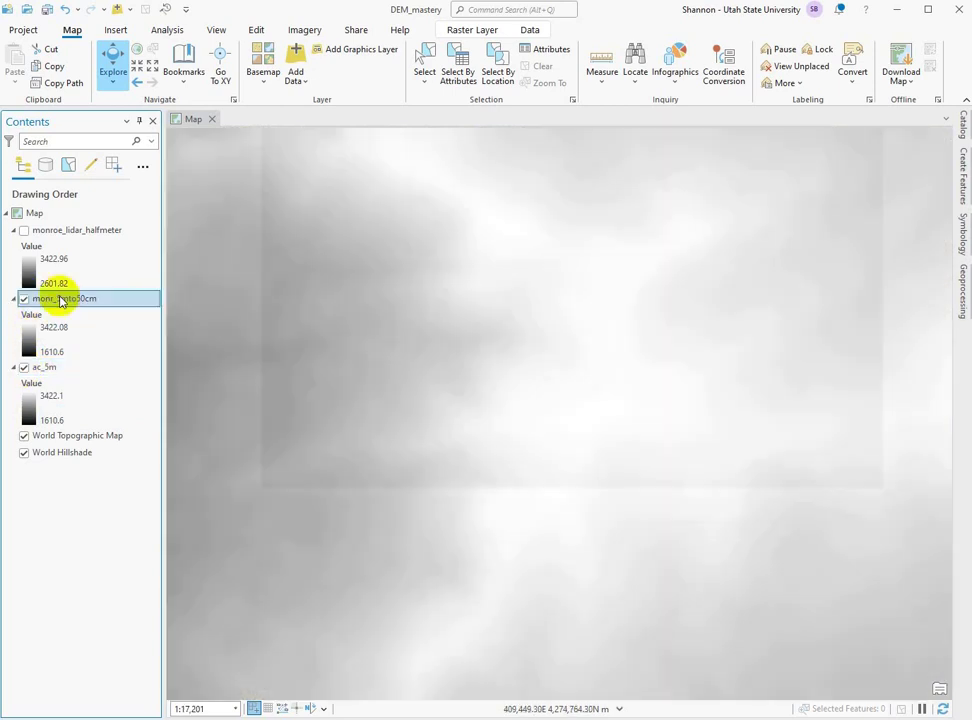
- Set monr_5mto50cm's symbology statistics to Custom with a minimum of 2600
right_click(62, 300)
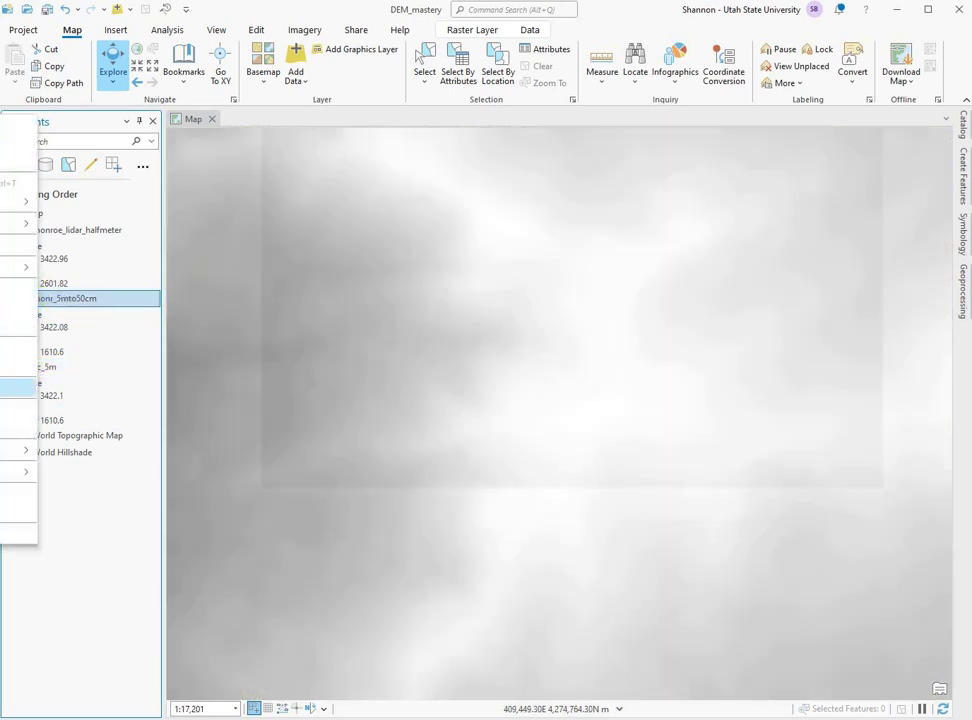
click(18, 387)
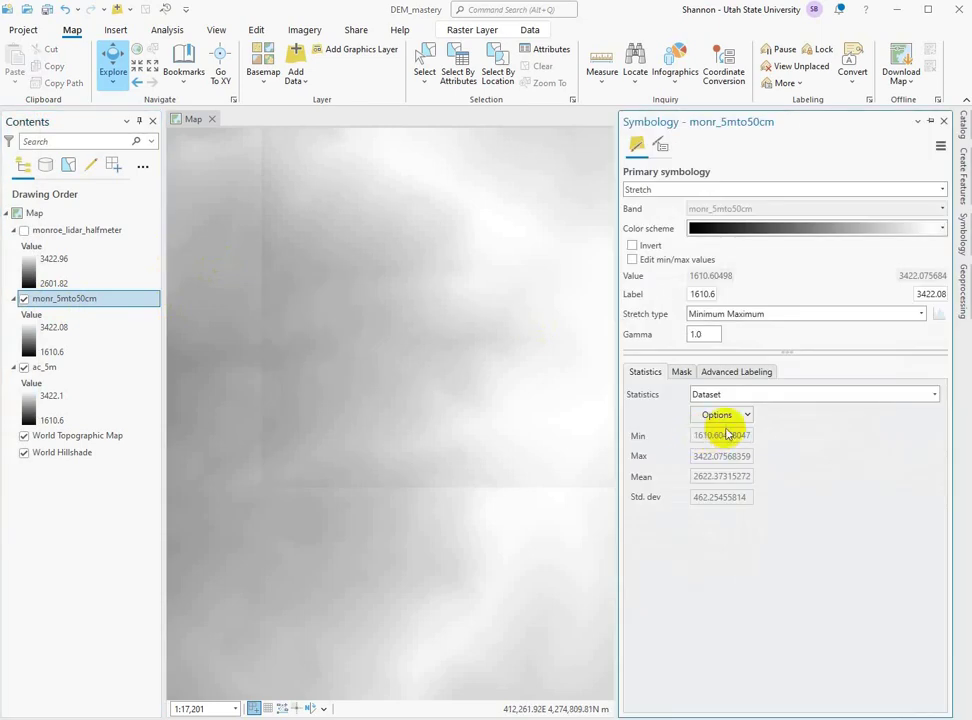
click(731, 396)
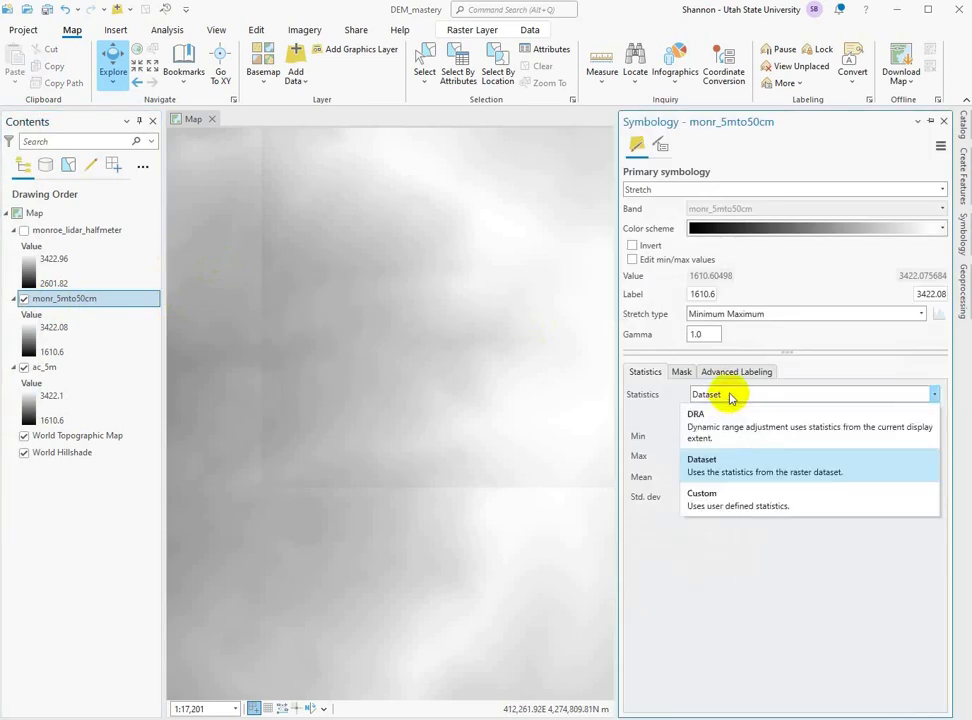
click(716, 500)
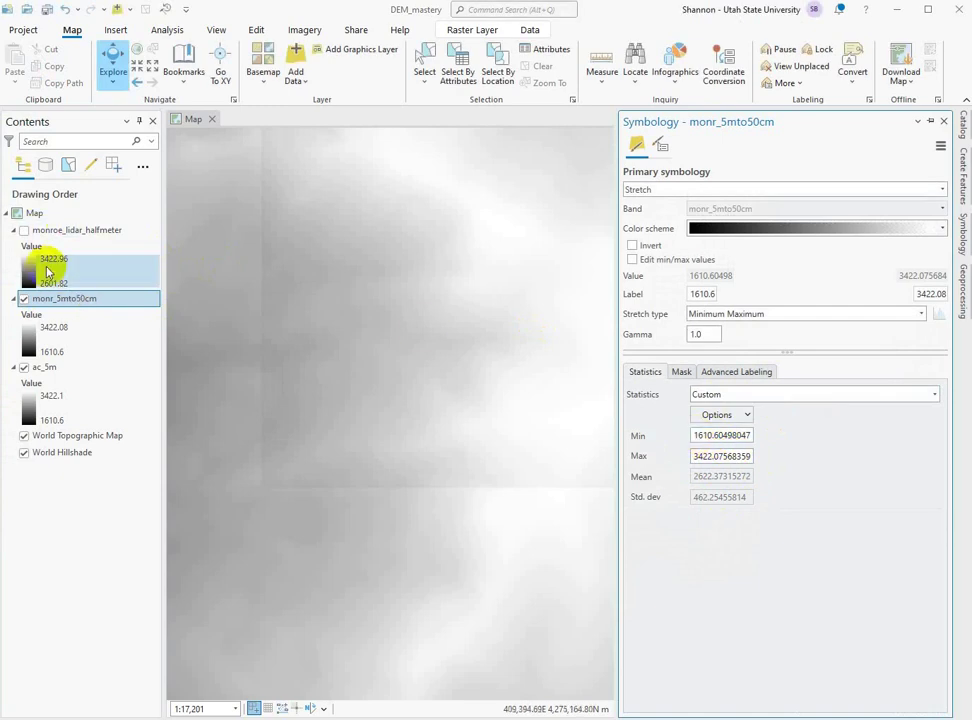
click(692, 437)
drag(694, 436, 764, 438)
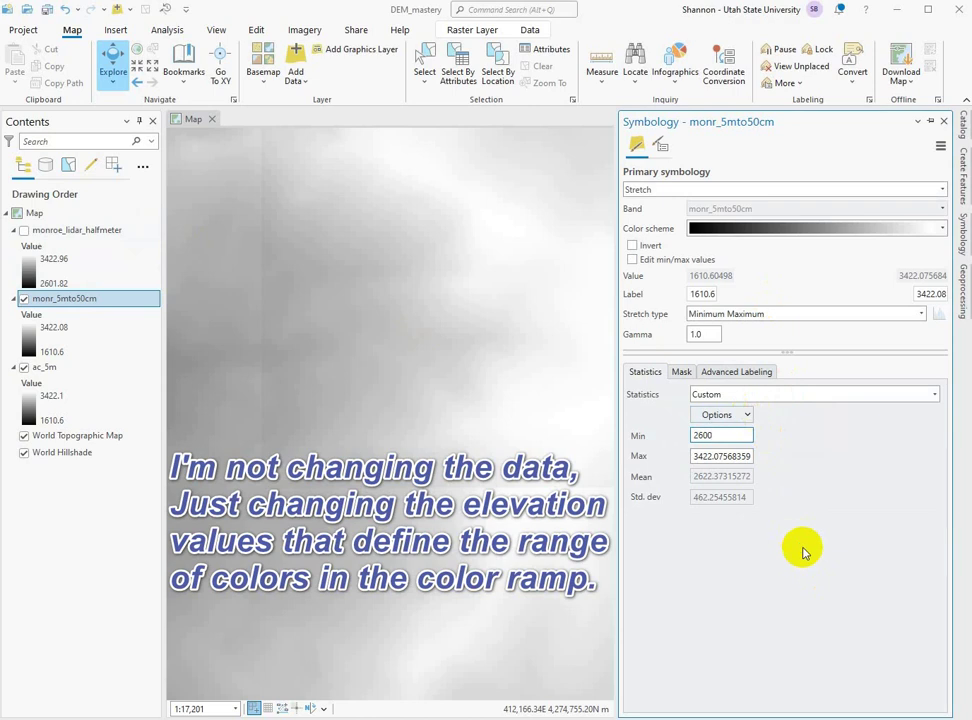
key(Return)
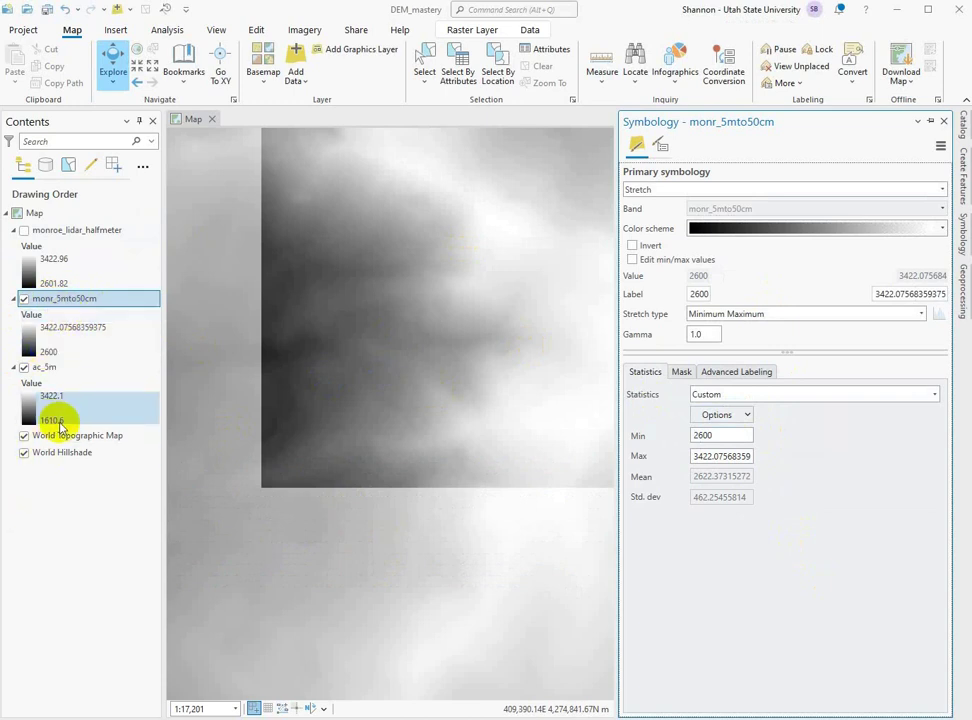
- Toggle ac_5m's visibility to examine the restretched resampled tile against the full 5 m DEM and the basemap
scroll(343, 490, down, 3)
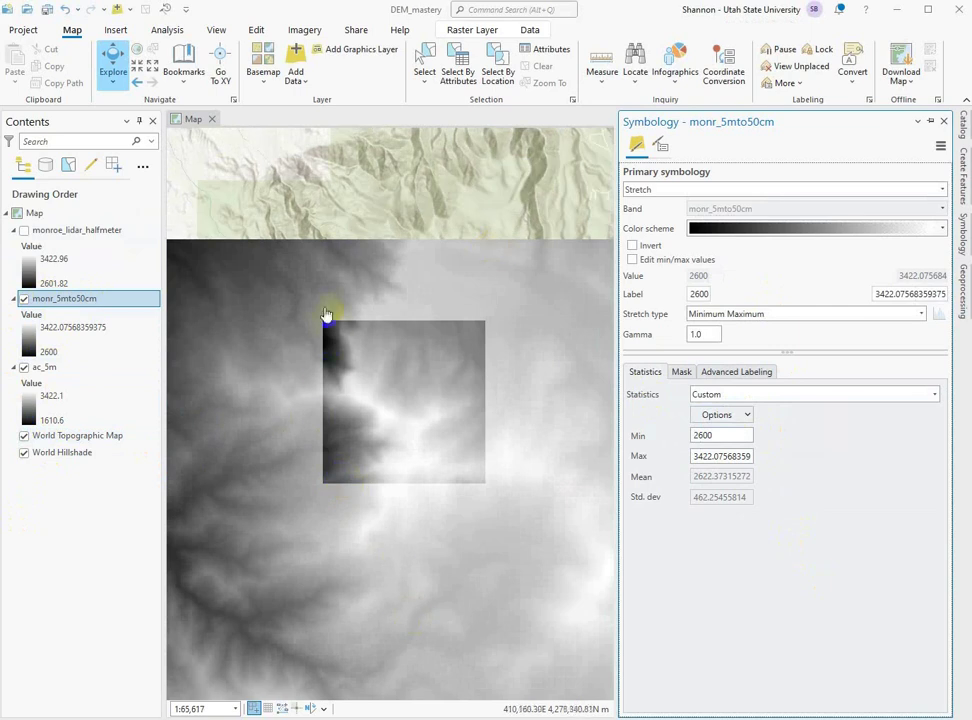
click(24, 368)
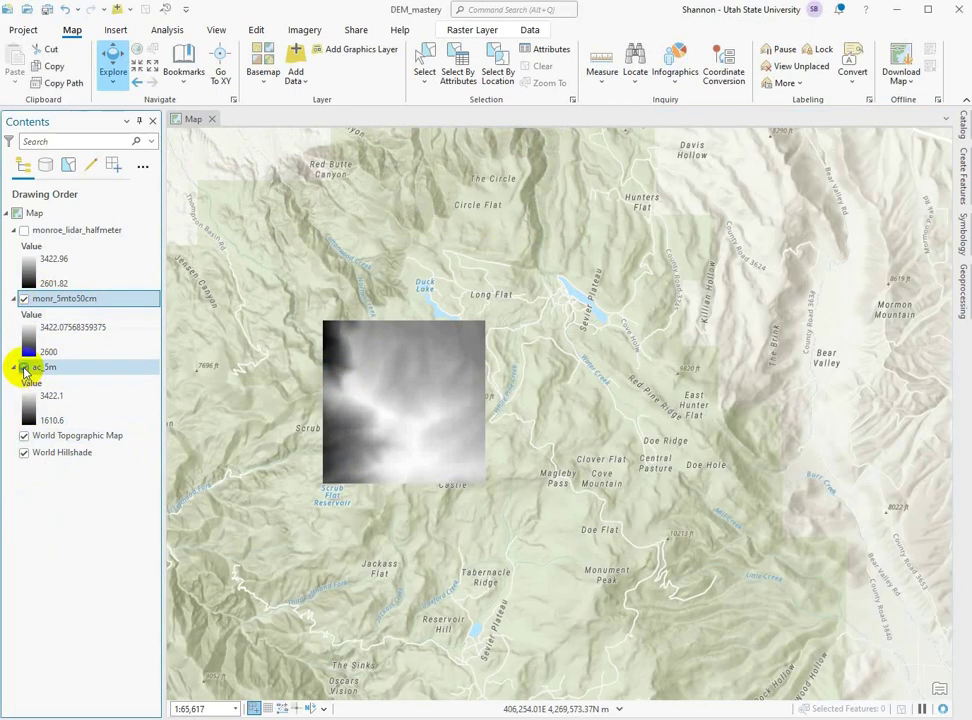
click(24, 368)
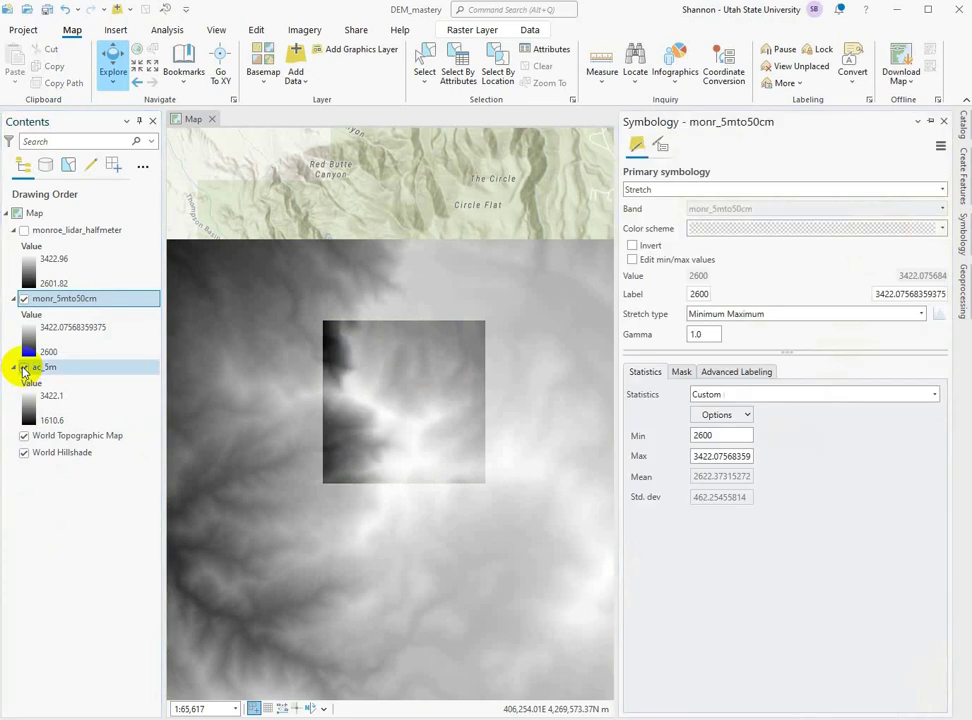
click(24, 368)
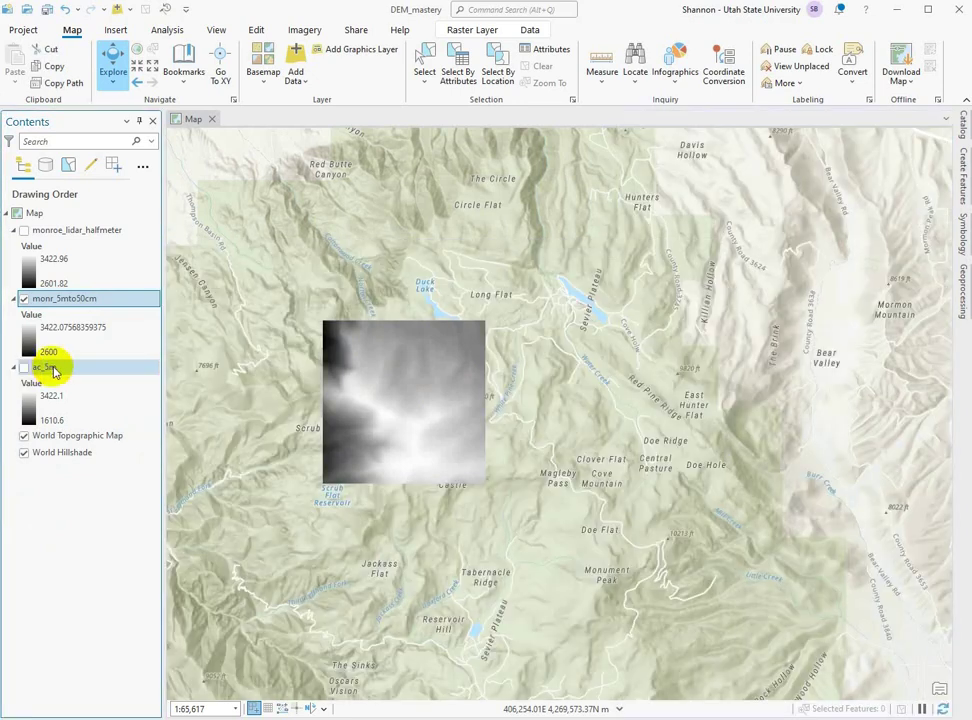
- Remove the ac_5m layer from the map and turn monroe_lidar_halfmeter back on
right_click(47, 369)
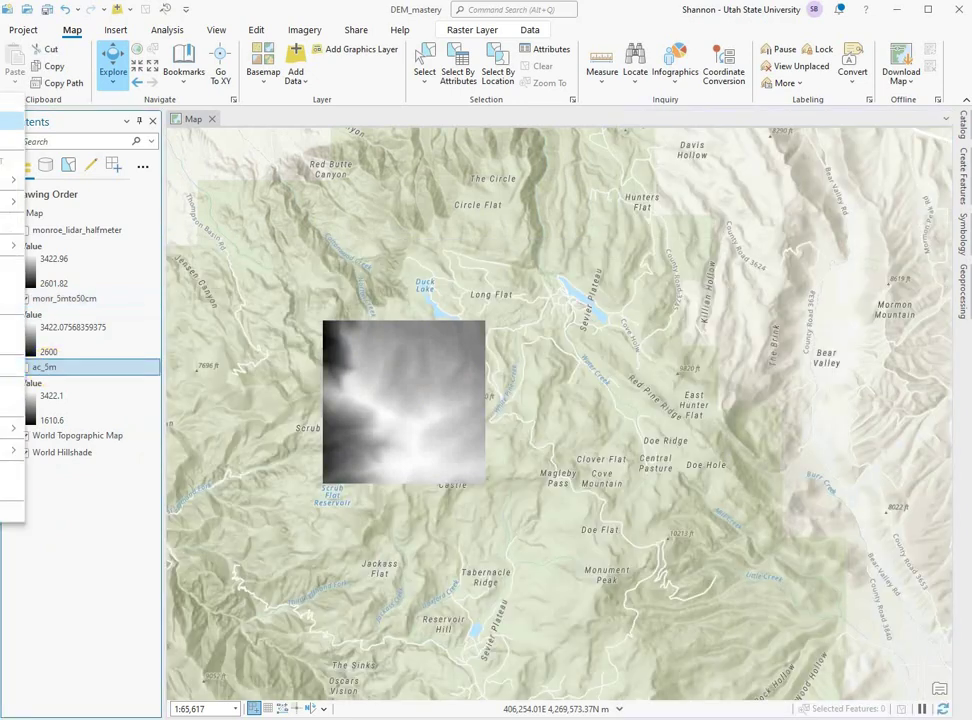
click(12, 121)
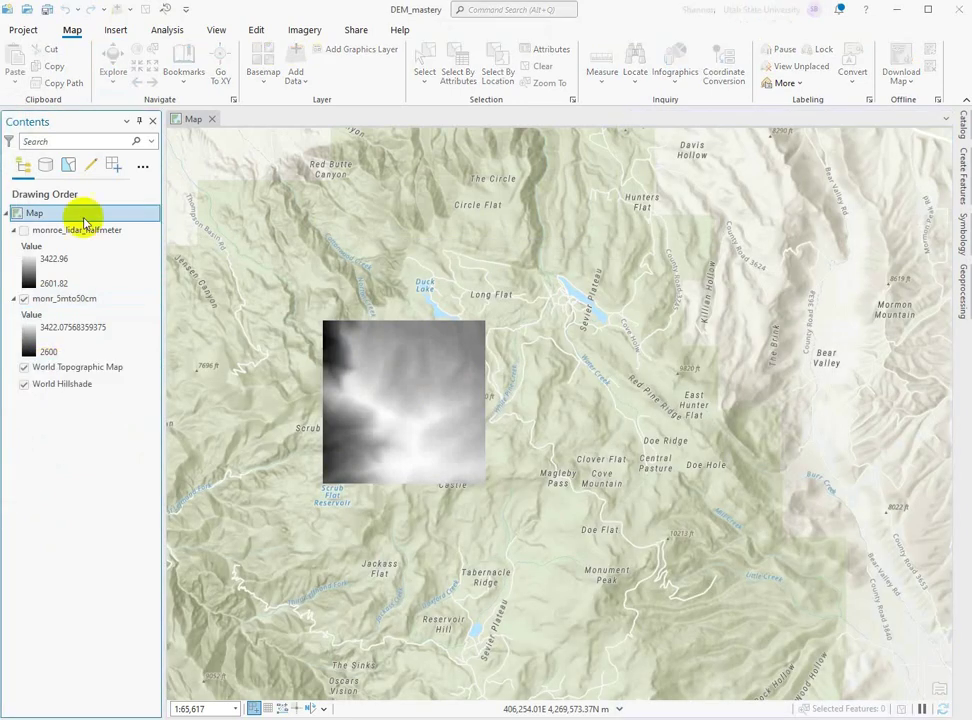
click(23, 230)
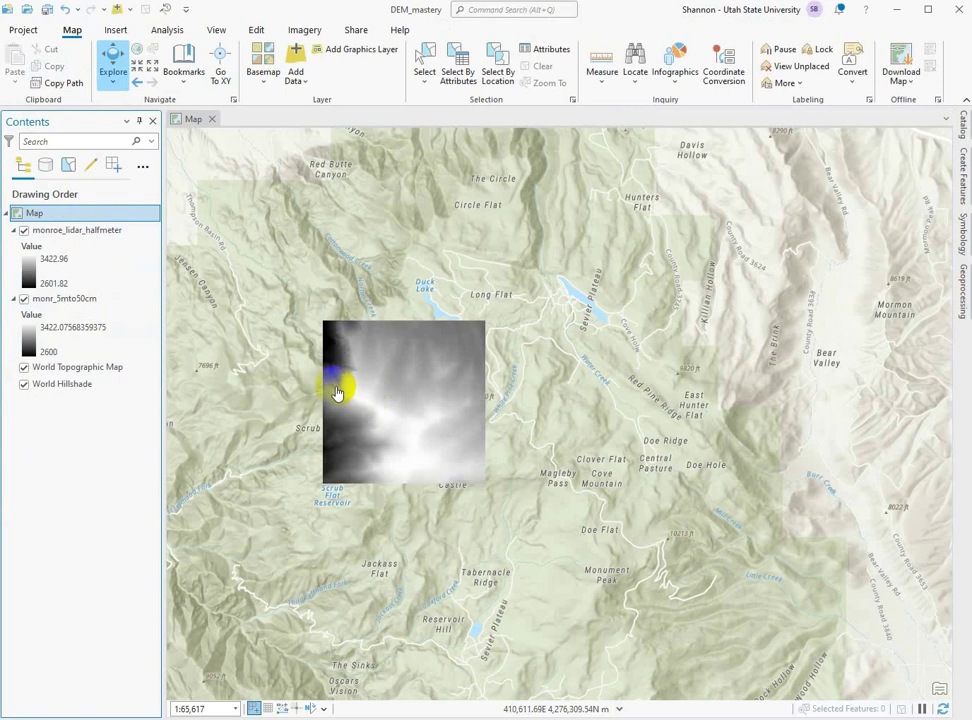
- Explore pixel values of all visible layers at several spots in the tile's dark northwest area to compare both rasters' elevations
scroll(332, 387, up, 3)
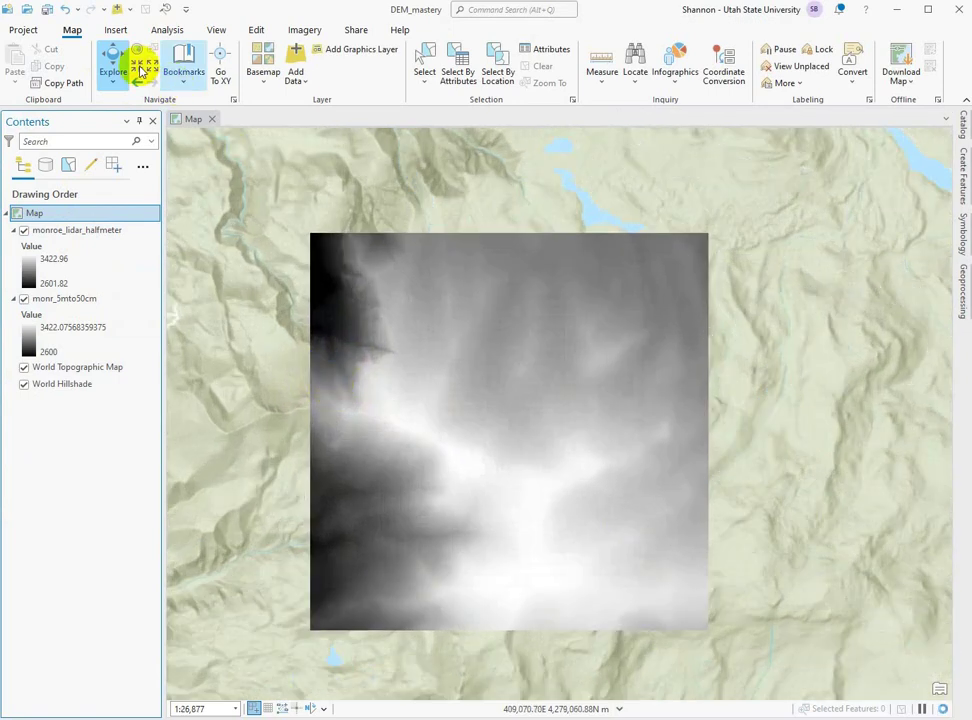
click(113, 60)
right_click(337, 318)
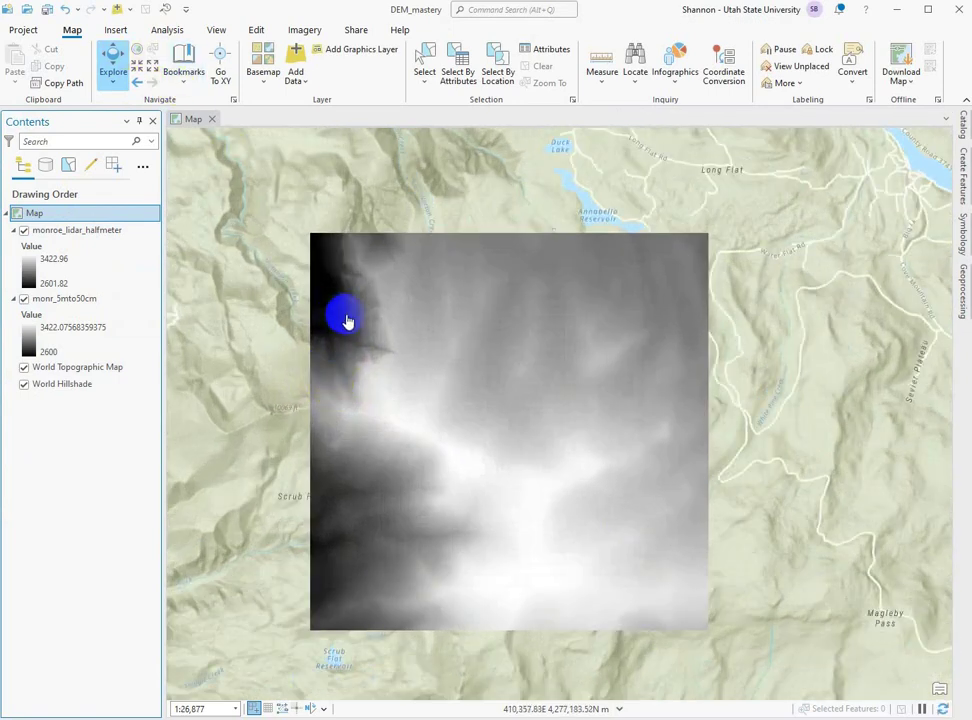
click(113, 87)
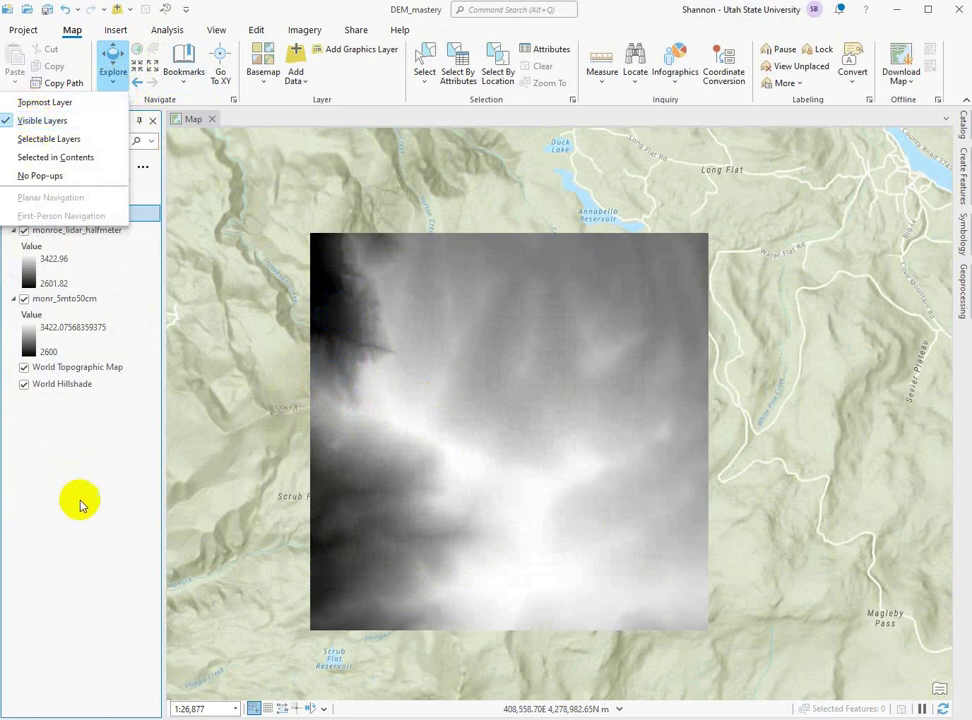
click(358, 340)
click(325, 316)
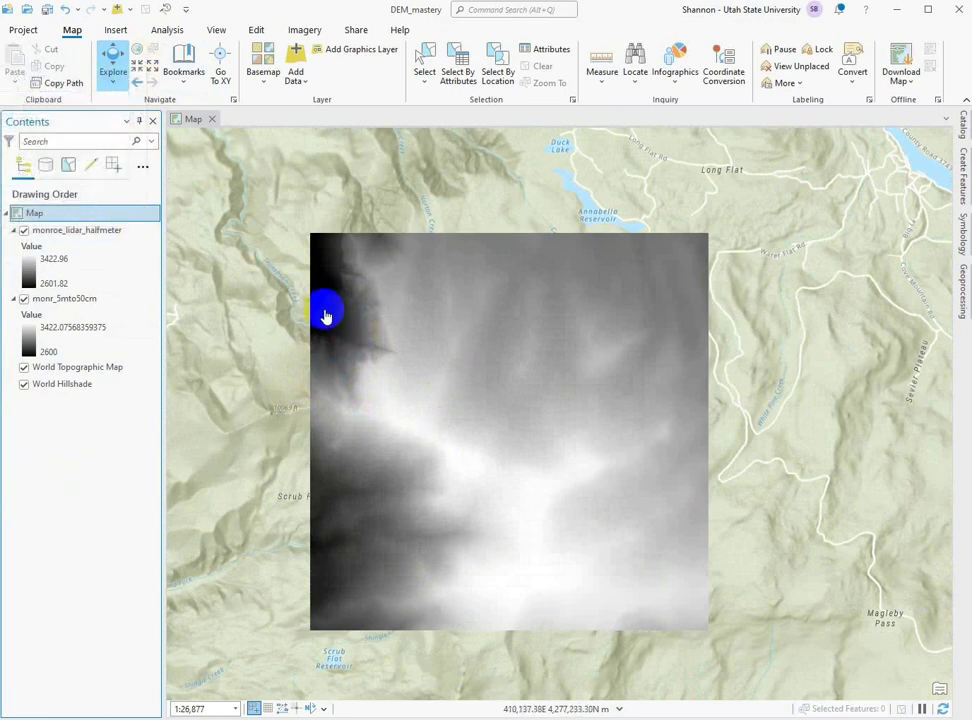
click(352, 338)
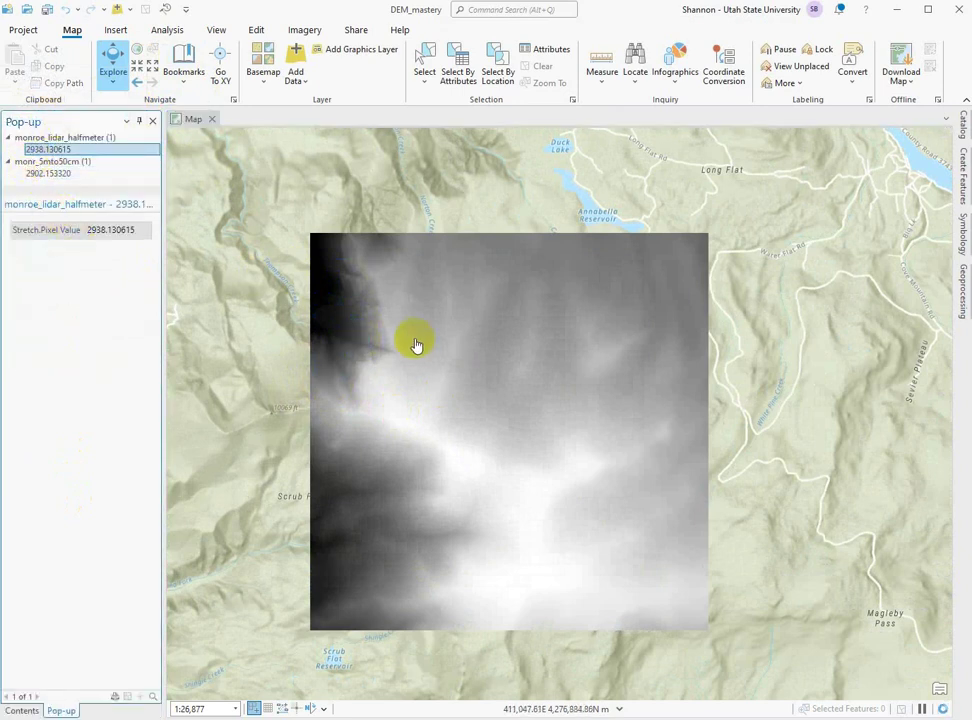
click(340, 345)
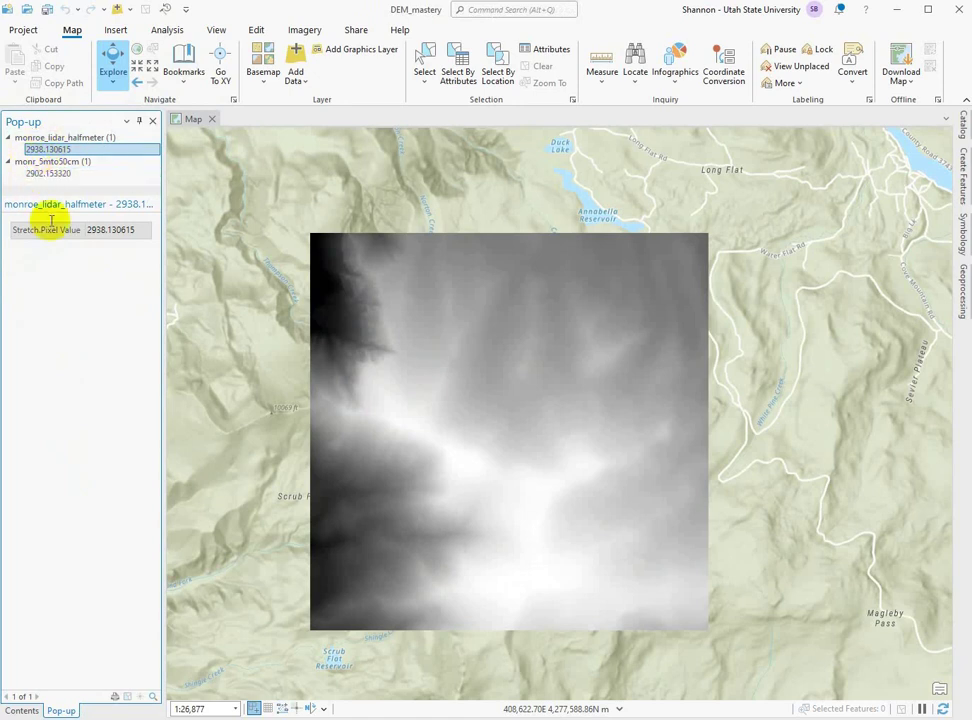
click(343, 350)
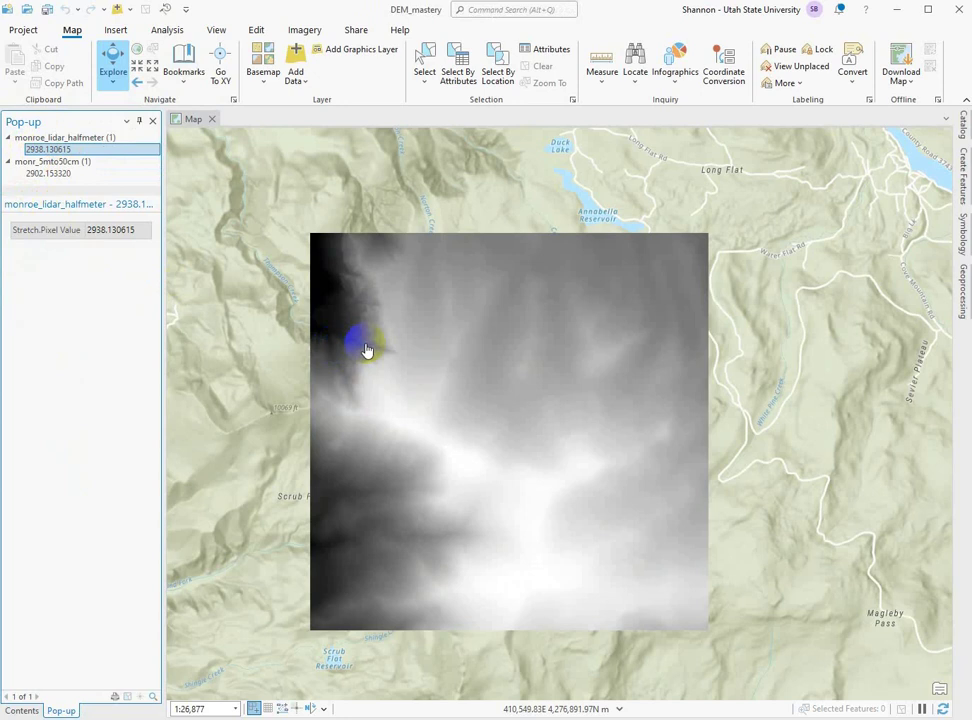
click(340, 328)
click(345, 340)
click(328, 372)
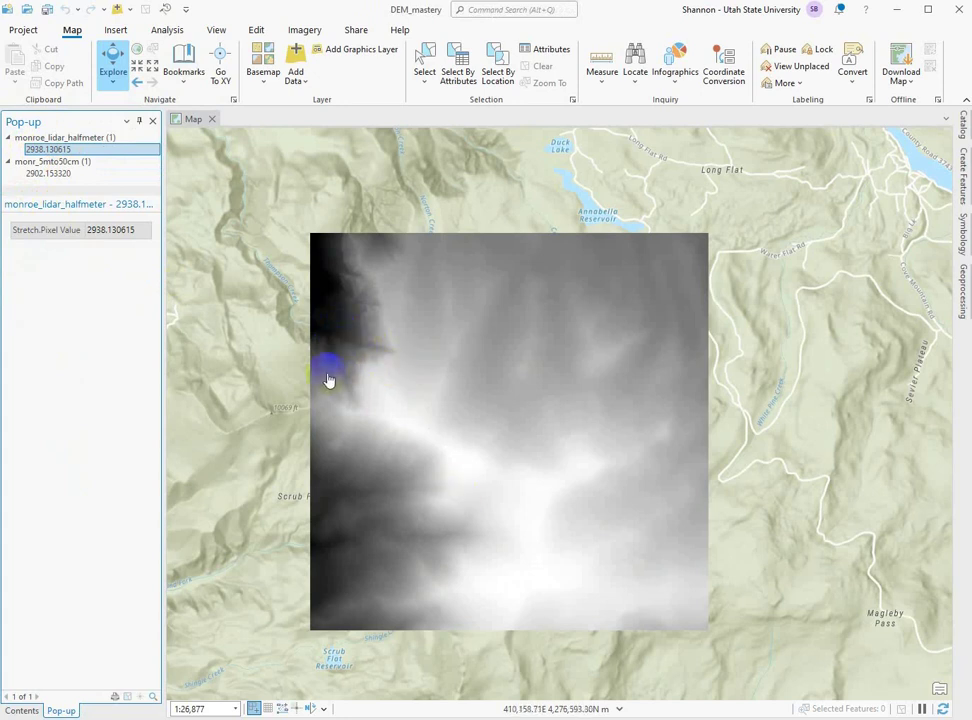
click(152, 121)
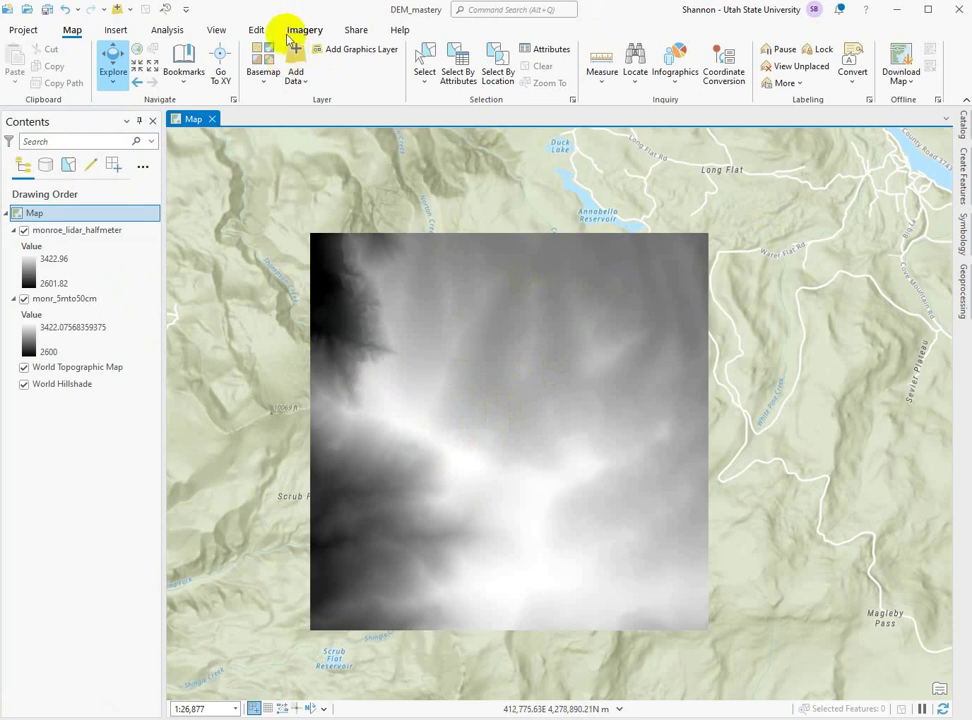
- Find the Hillshade raster function by searching for "hillshade", open it, and set the hillshade type to Multidirectional
click(257, 30)
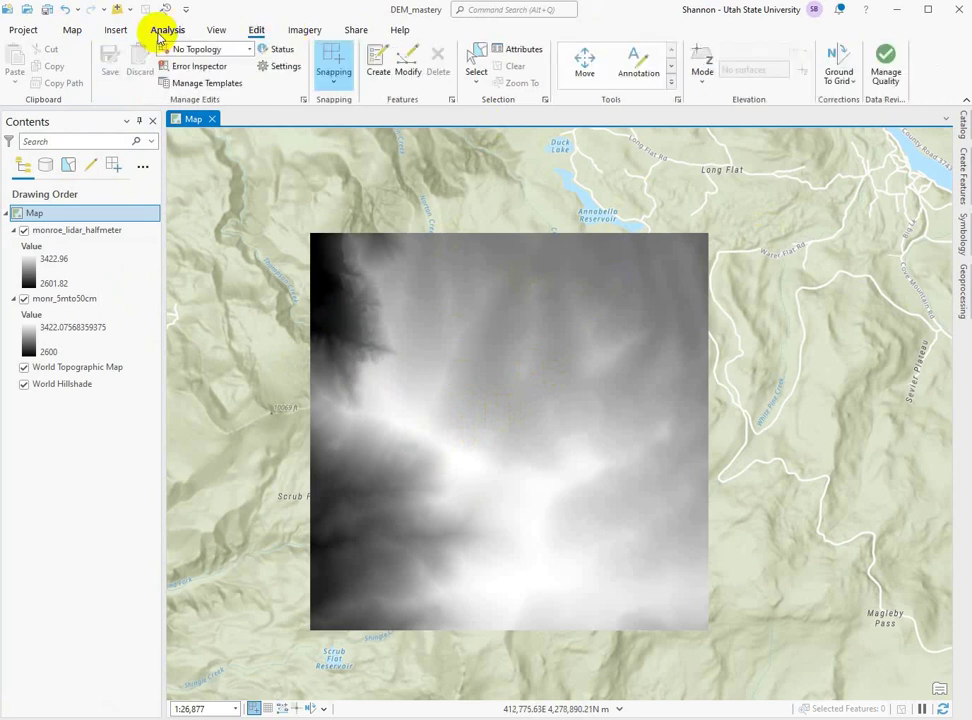
click(166, 30)
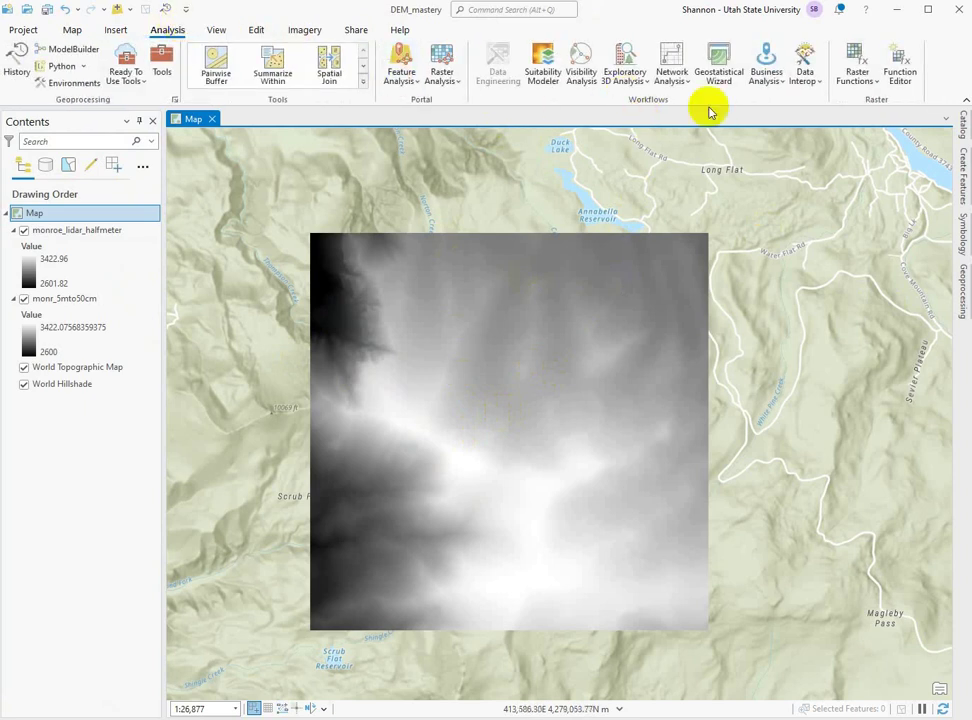
click(857, 62)
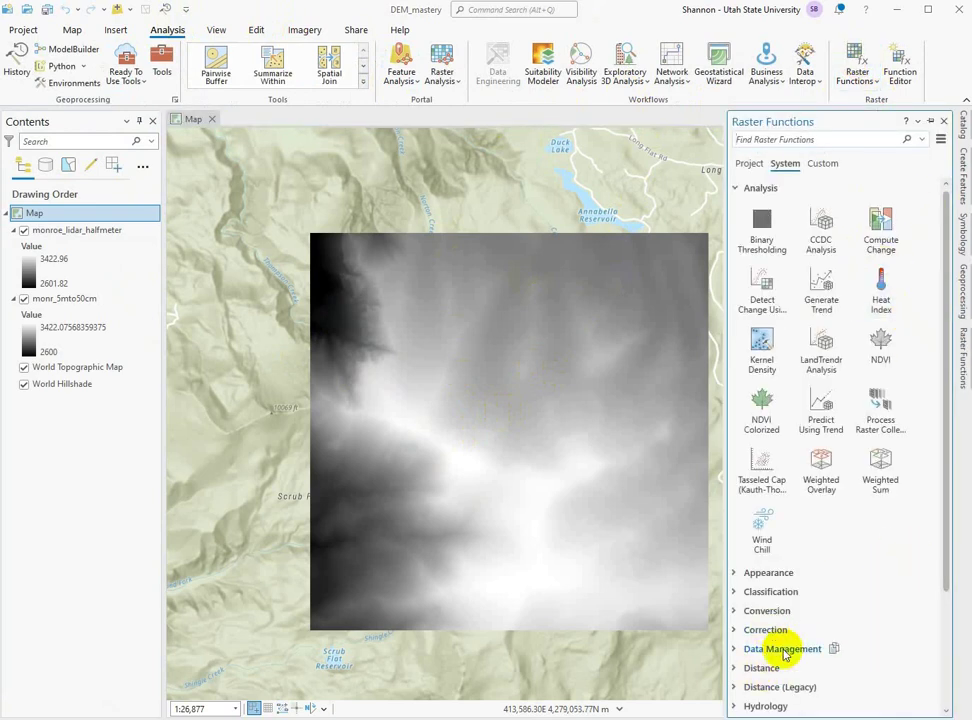
click(755, 140)
text(hill)
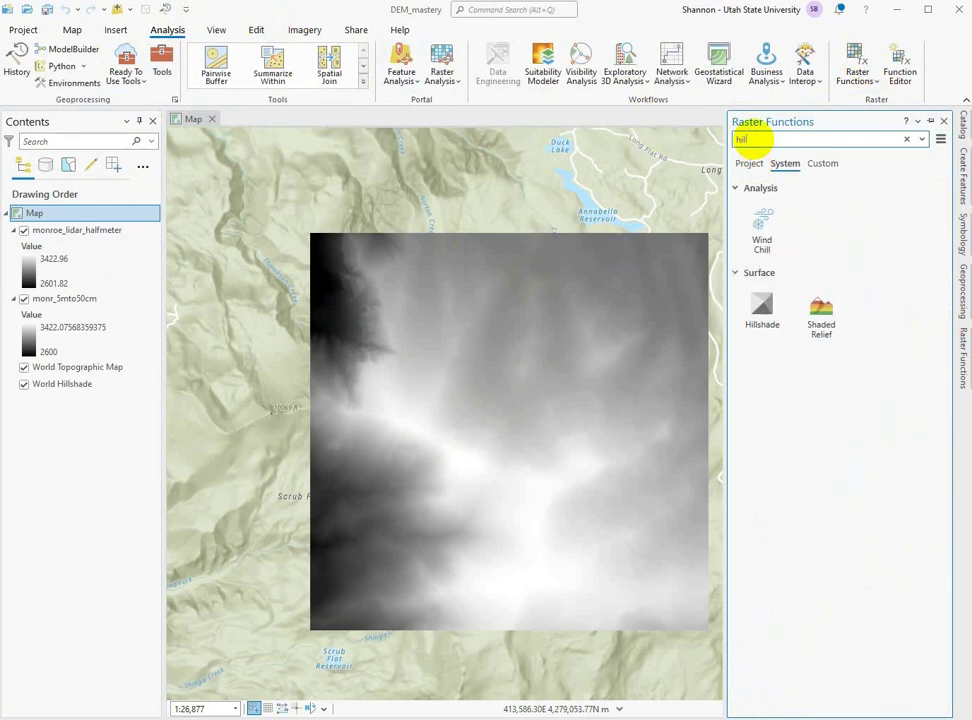
text(shade)
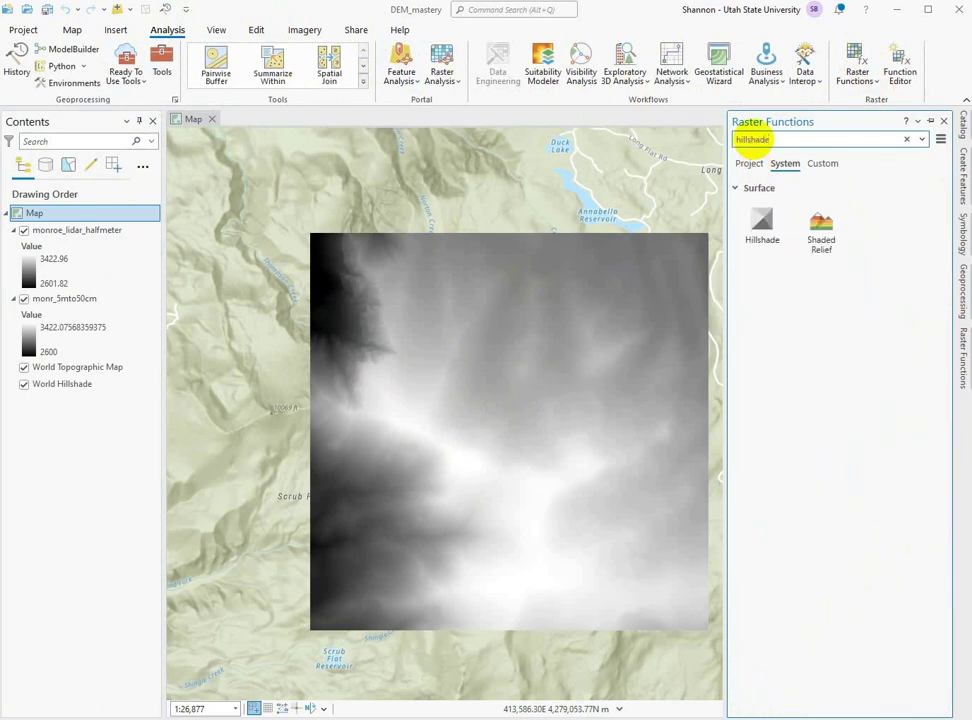
click(760, 222)
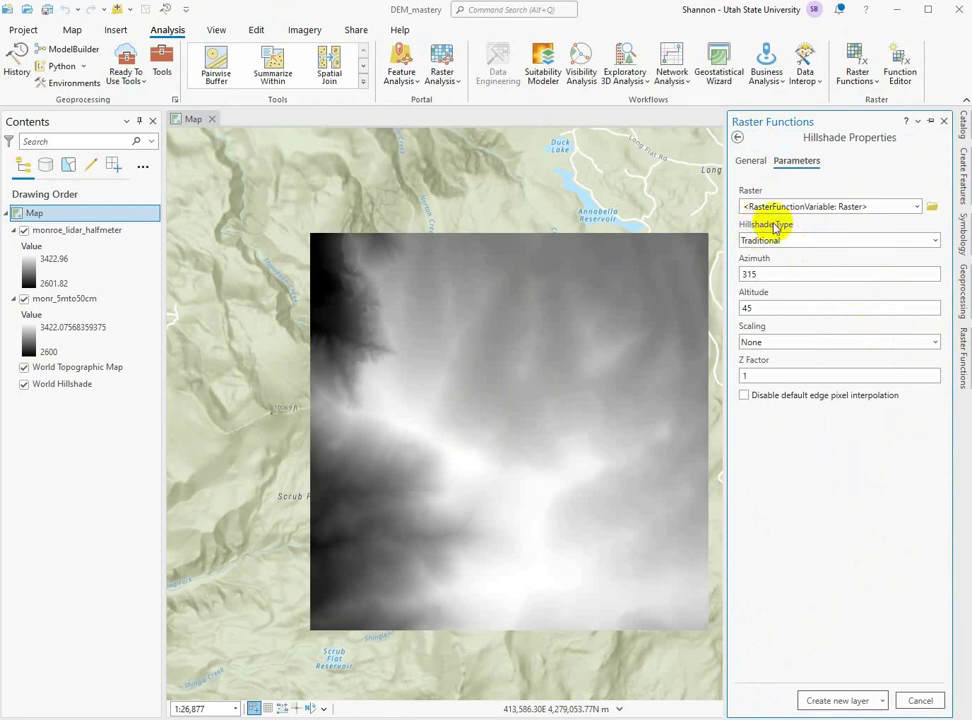
click(934, 241)
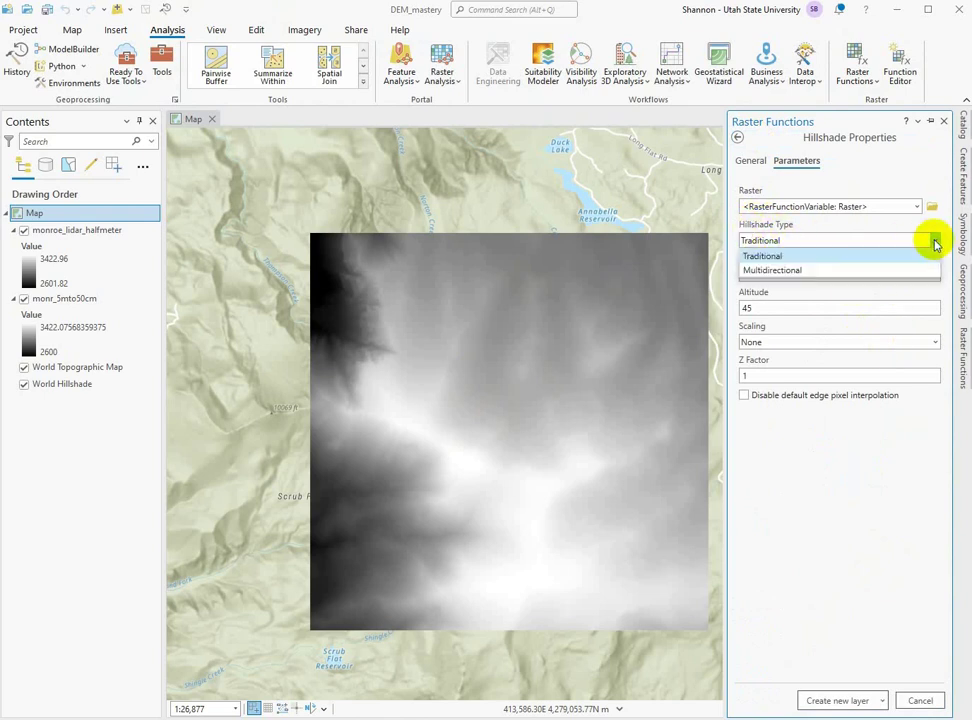
click(778, 272)
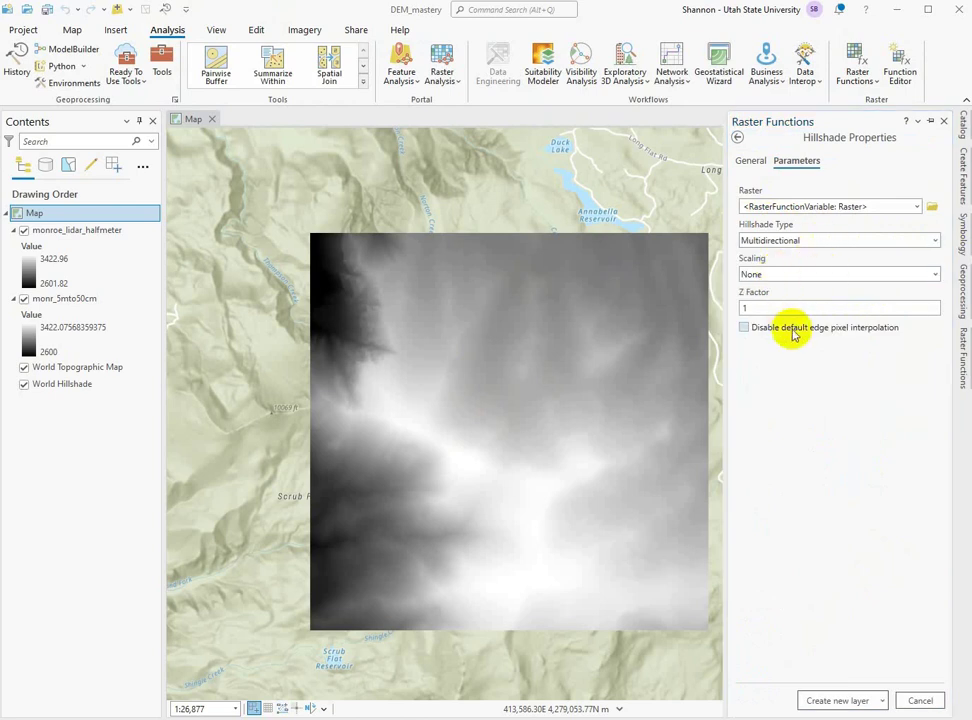
- Use monroe_lidar_halfmeter as the hillshade input raster and create the result as a new layer
click(916, 207)
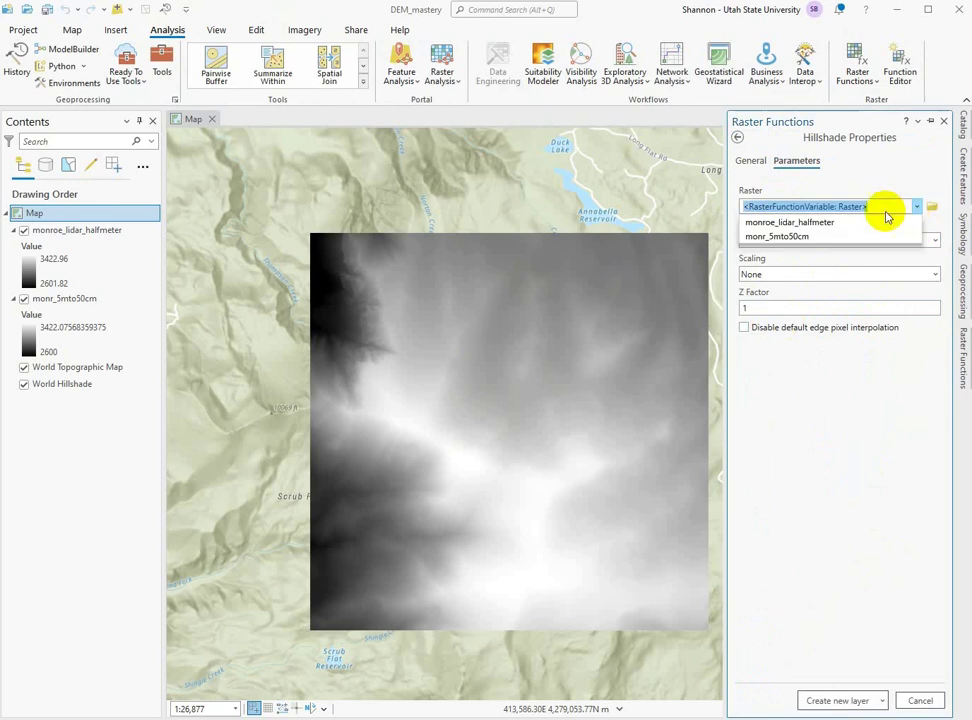
click(808, 223)
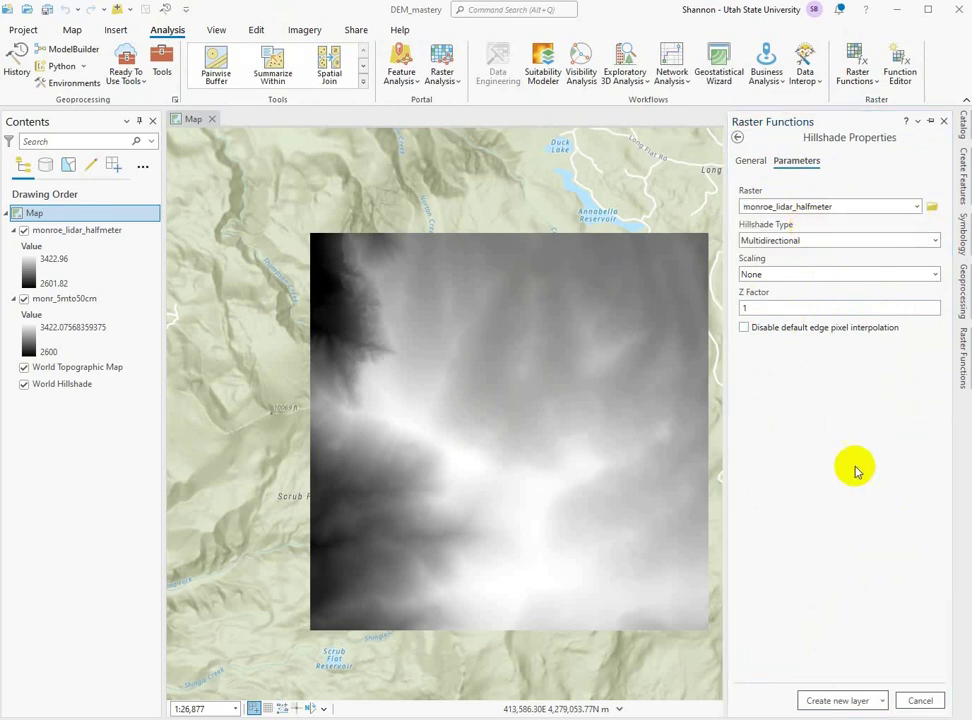
click(845, 702)
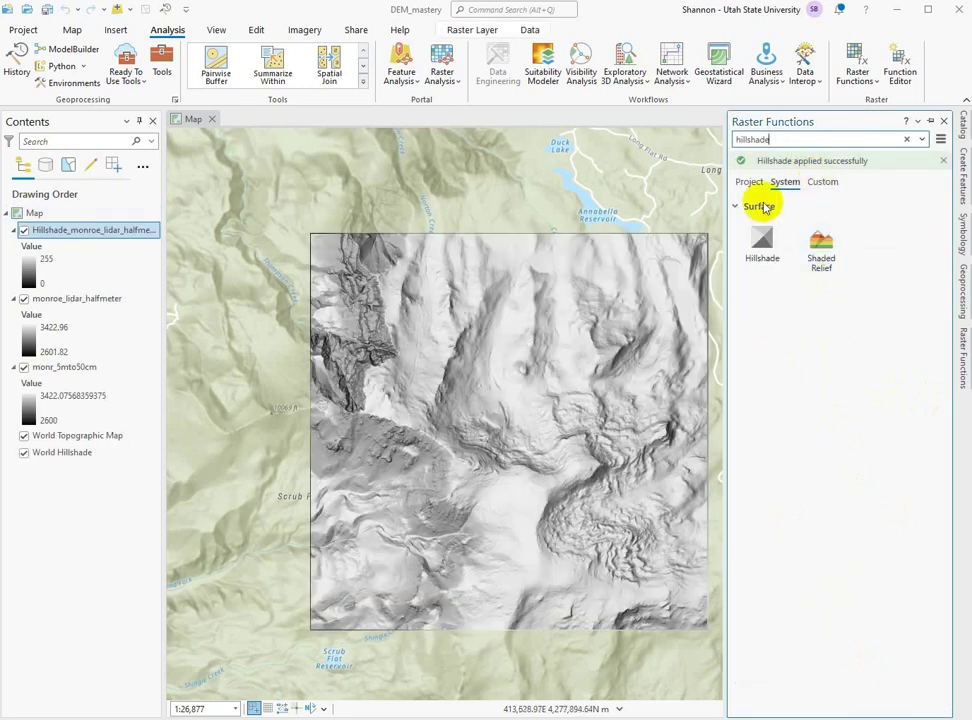
- Create a new Hillshade layer from monr_5mto50cm with the hillshade type set to Multidirectional
click(762, 238)
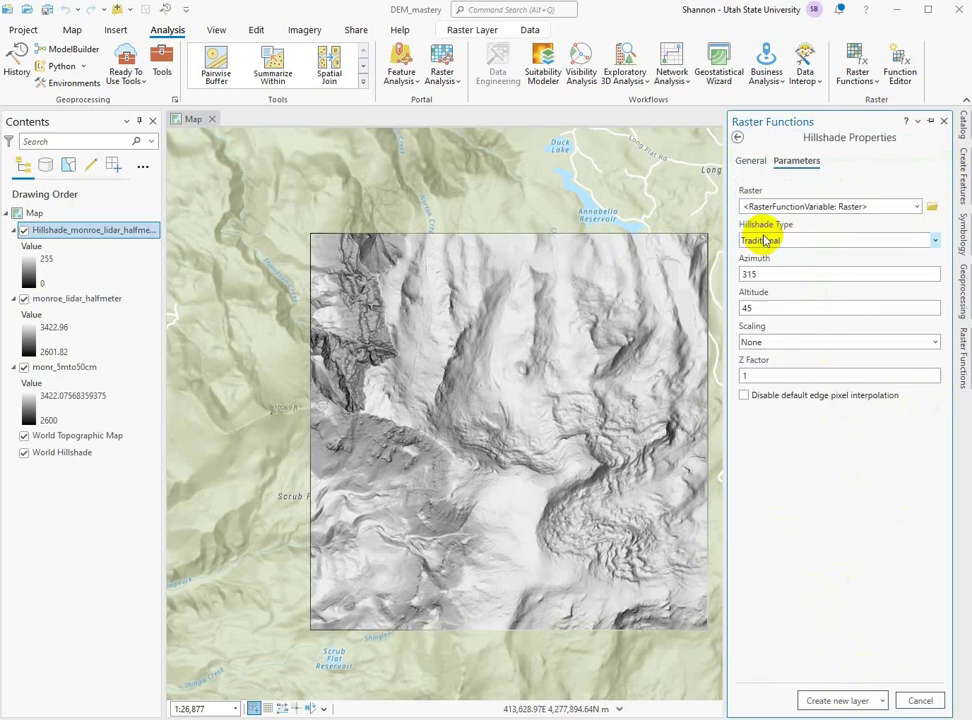
click(916, 208)
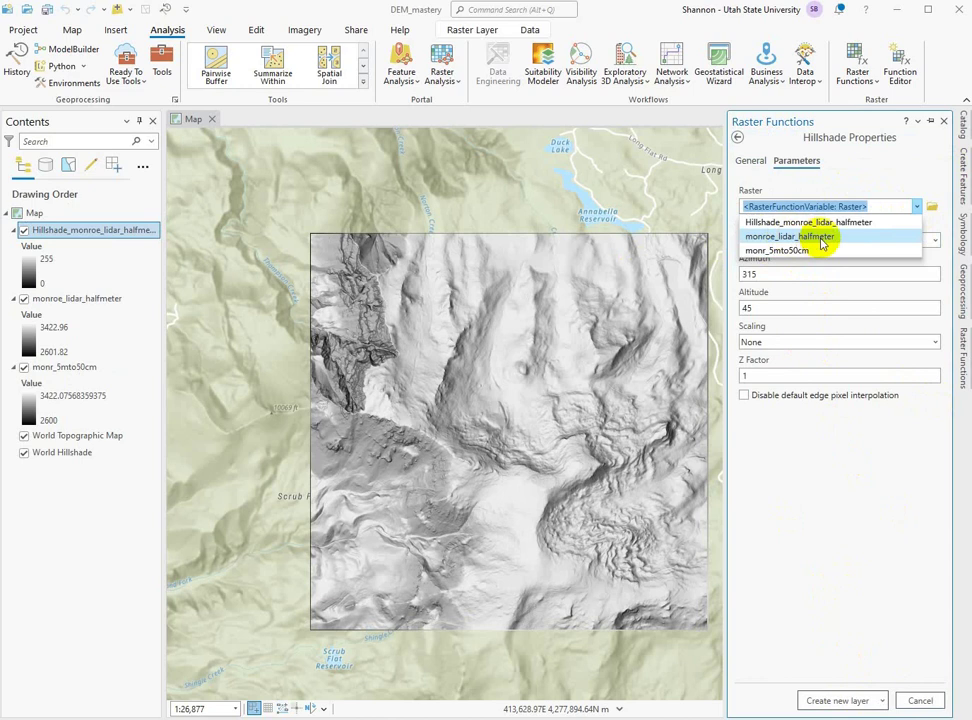
click(792, 251)
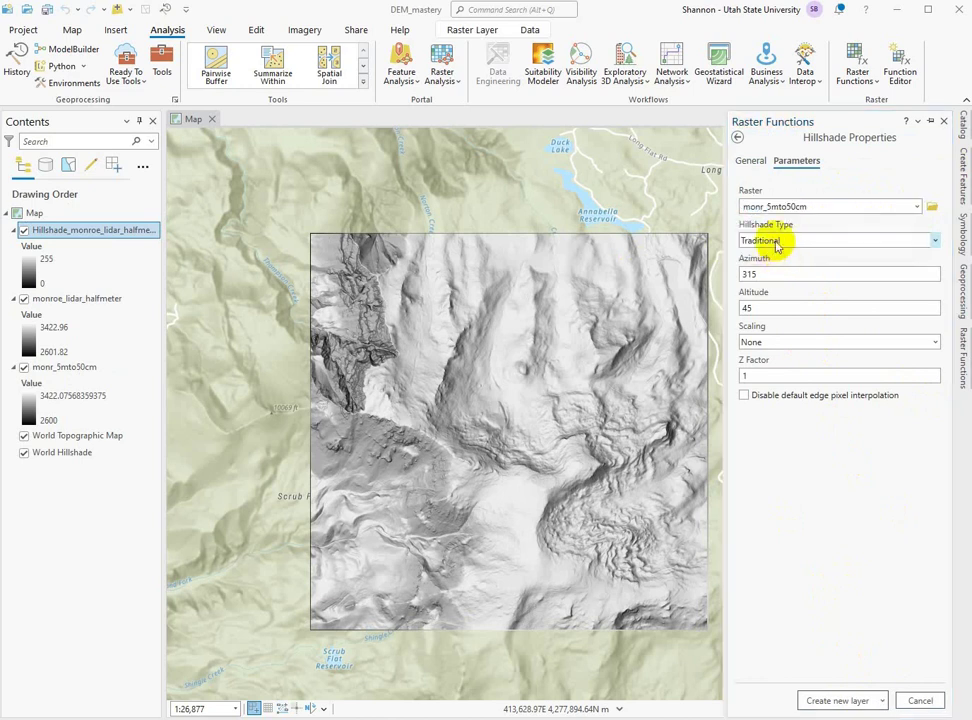
click(800, 242)
click(792, 271)
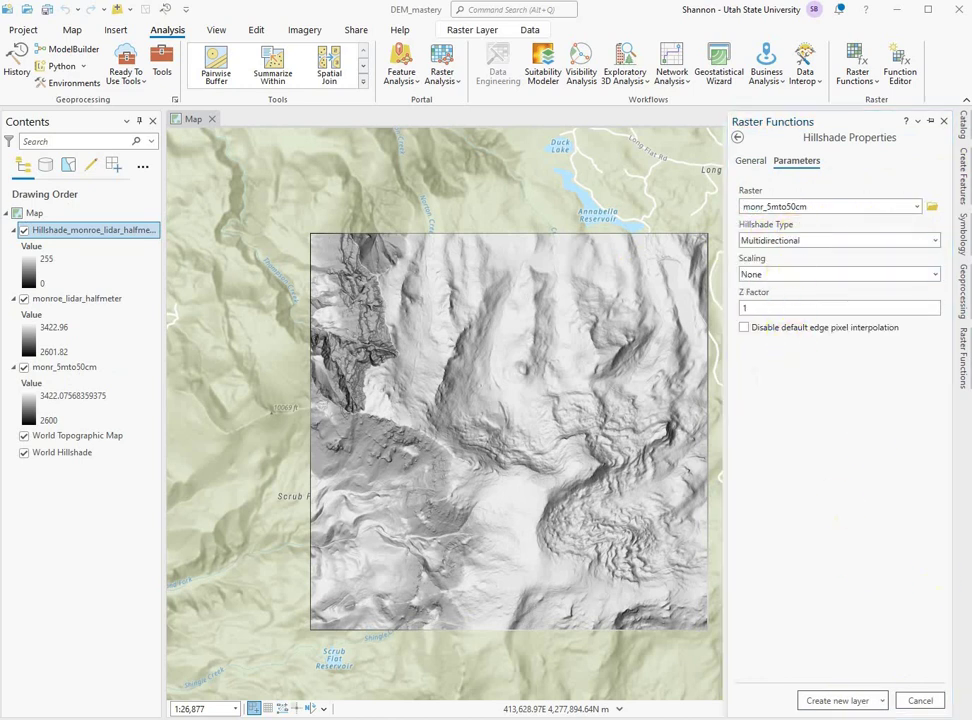
click(882, 701)
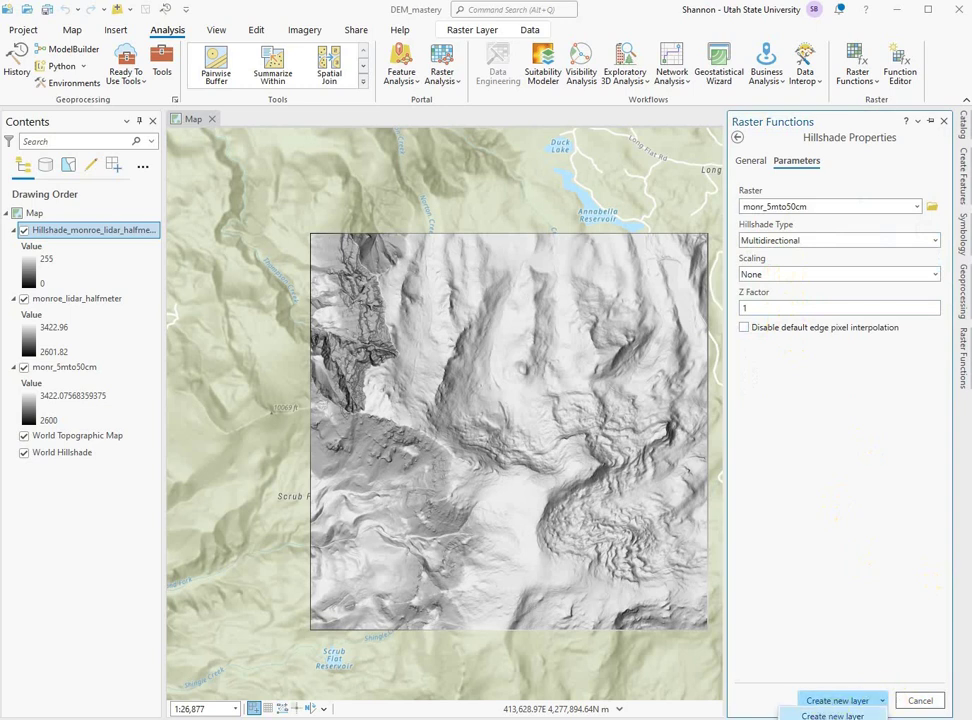
click(832, 716)
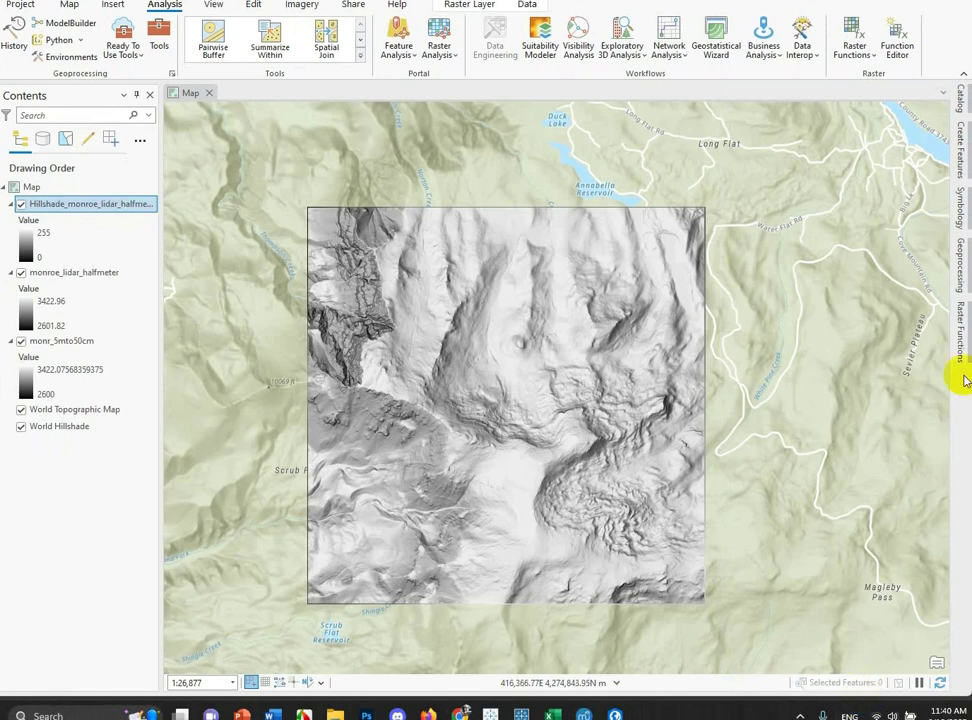
click(960, 306)
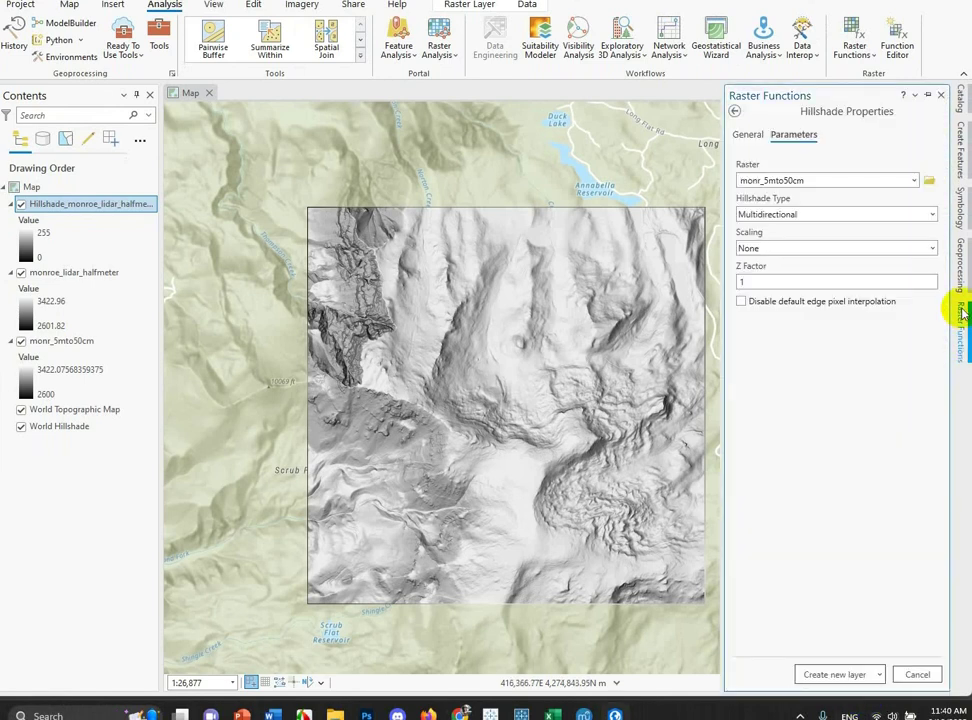
click(880, 675)
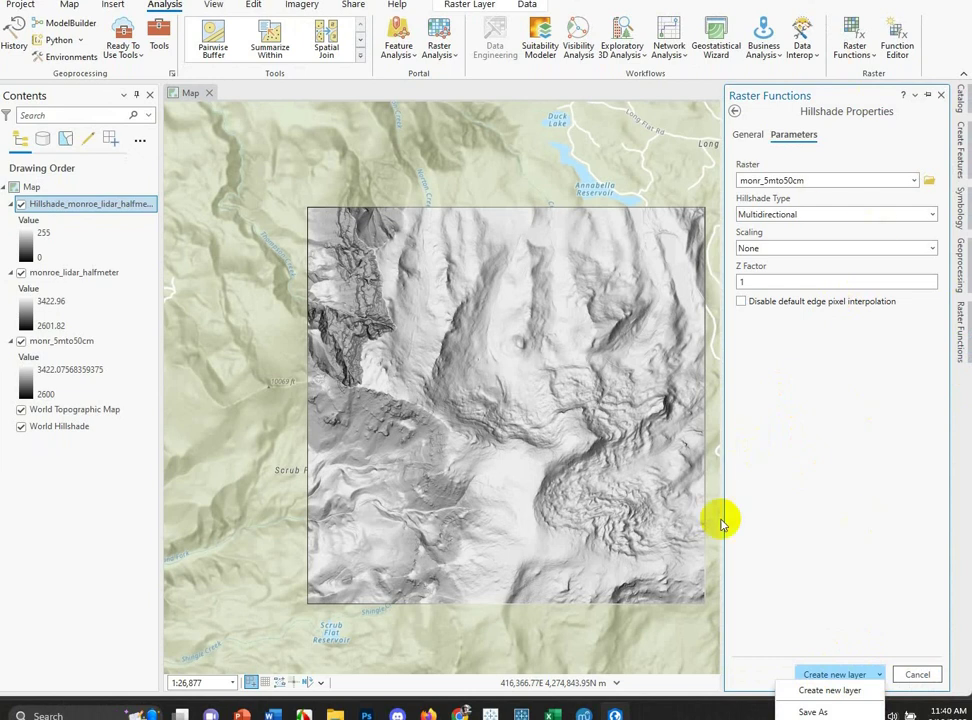
click(835, 690)
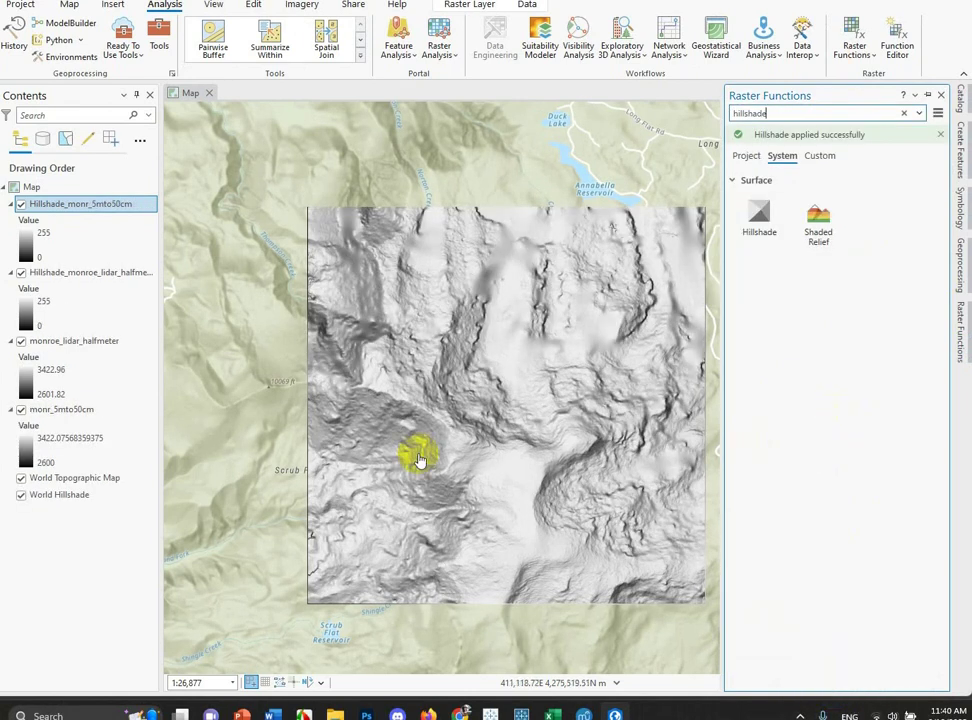
click(428, 355)
click(362, 322)
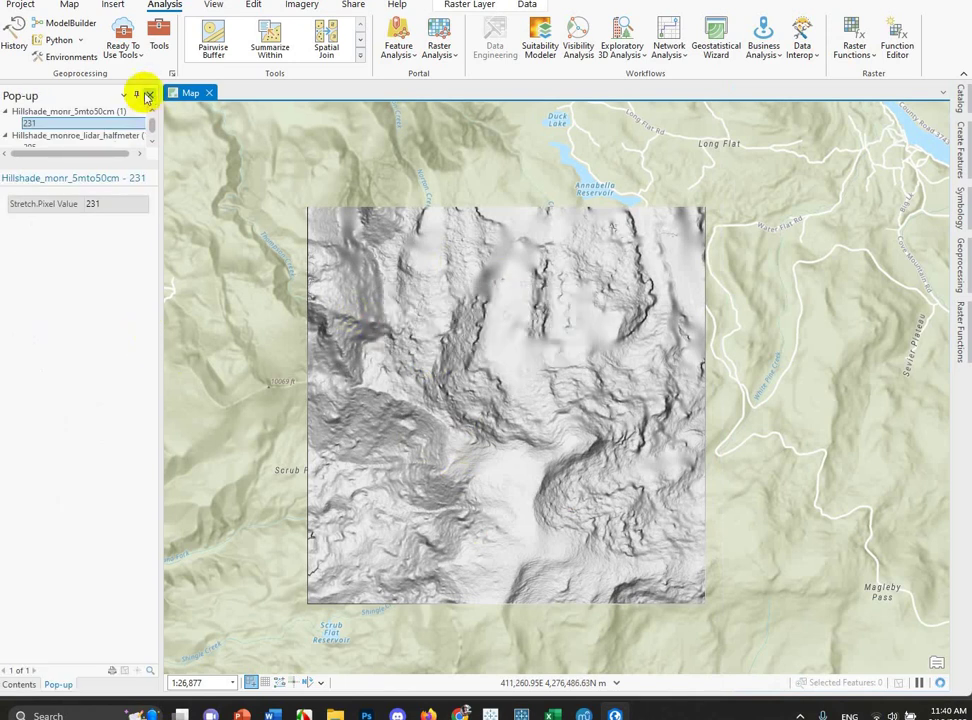
click(151, 94)
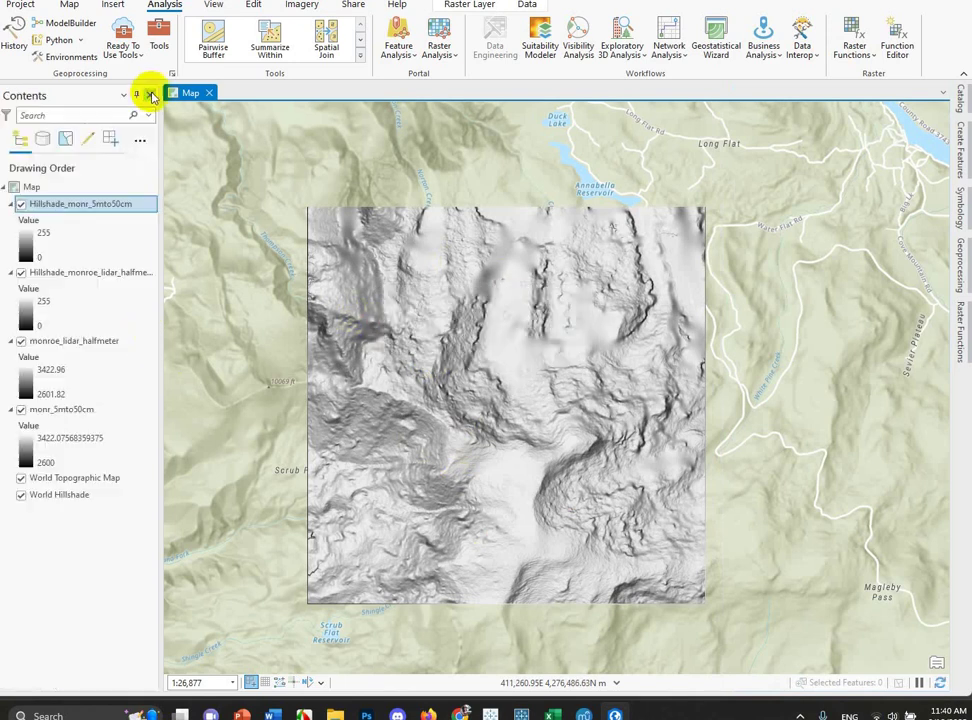
- Swipe the Hillshade_monr_5mto50cm layer against the lidar hillshade beneath it, comparing terrain detail over the tile and close up around its smooth patches
click(95, 205)
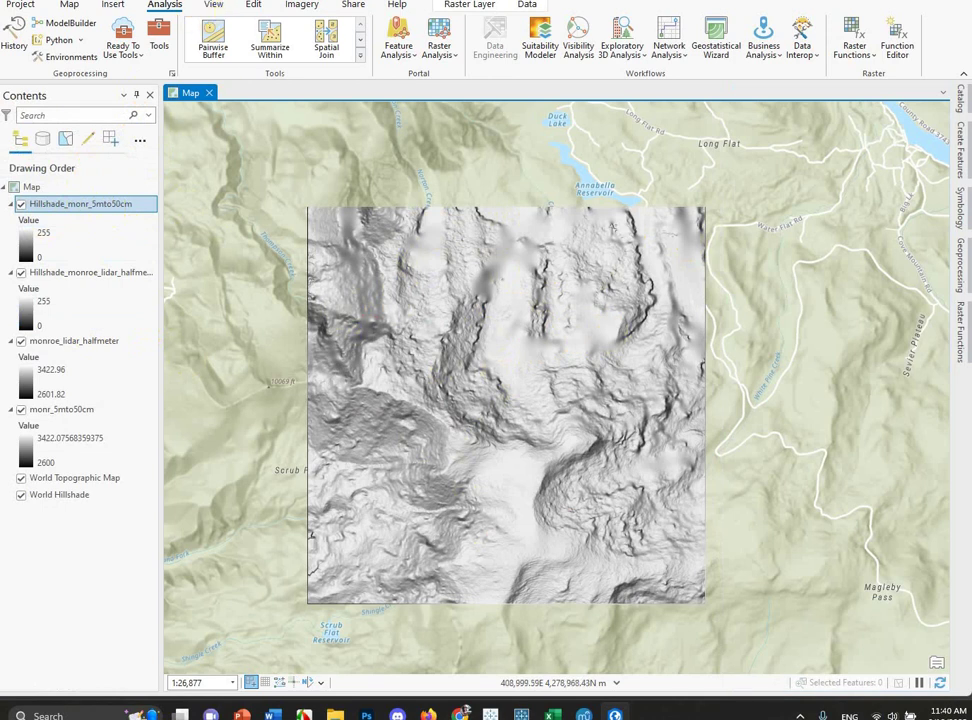
click(466, 6)
click(337, 25)
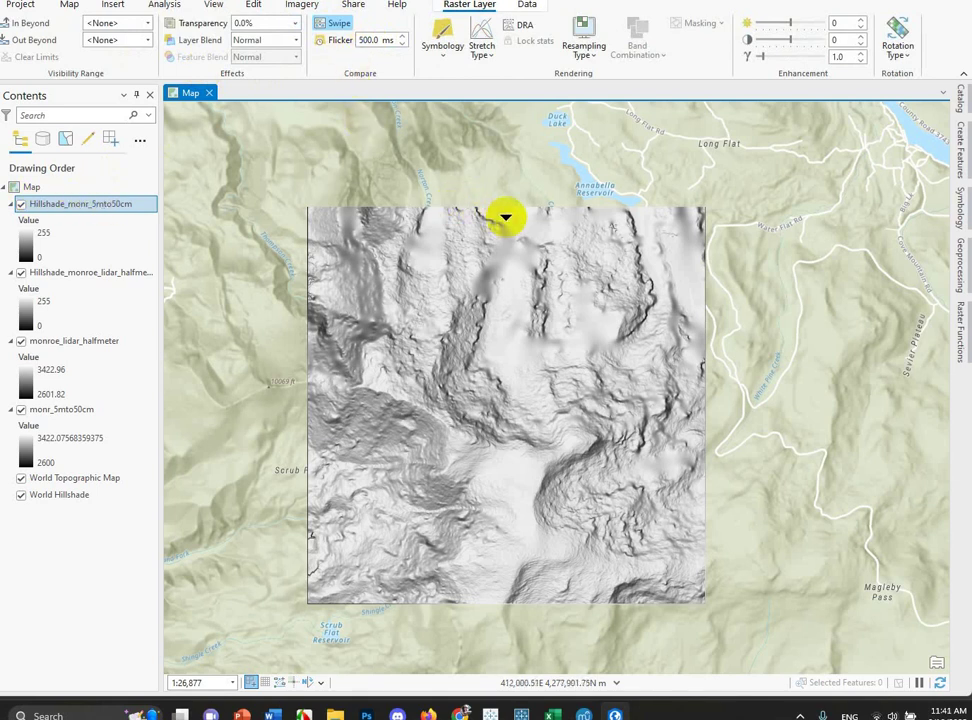
drag(507, 215, 568, 330)
scroll(568, 330, up, 5)
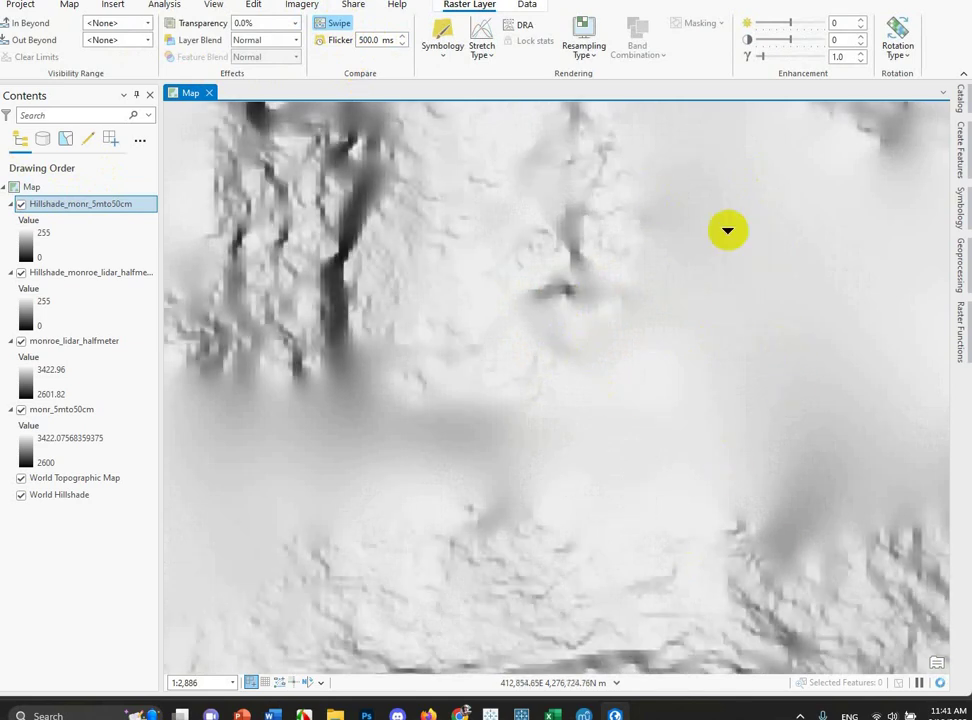
drag(749, 113, 744, 195)
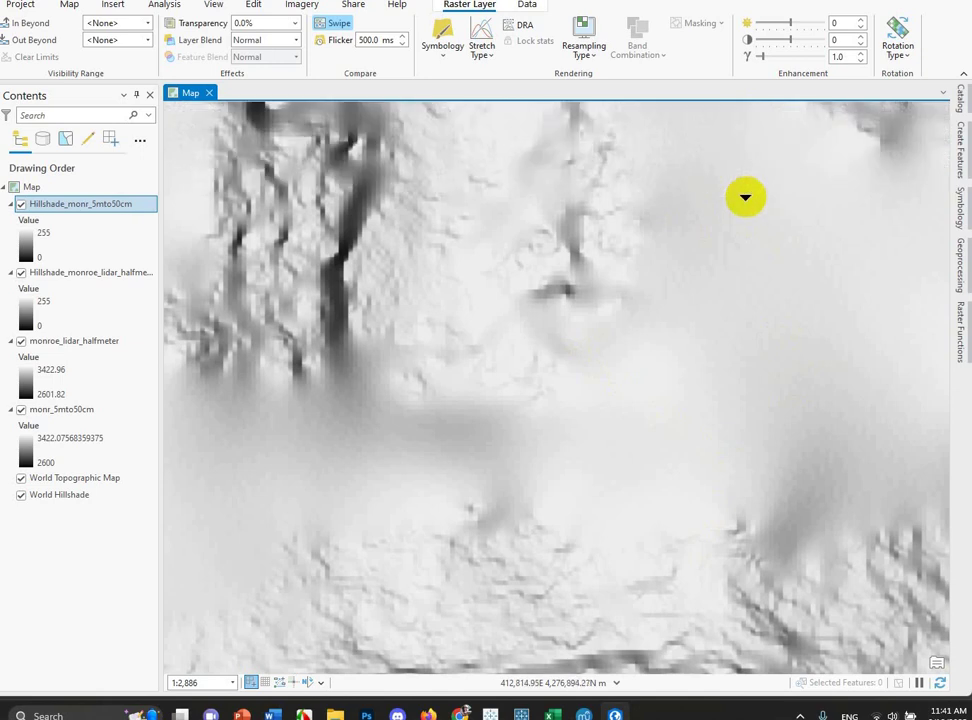
drag(753, 114, 866, 141)
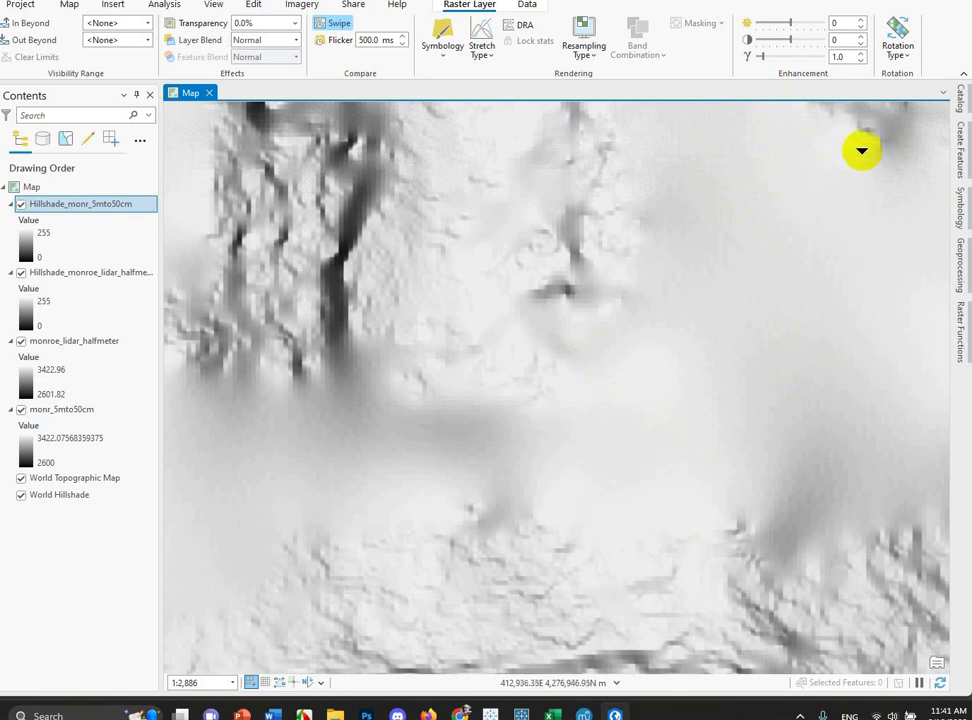
drag(783, 110, 693, 594)
scroll(693, 594, down, 3)
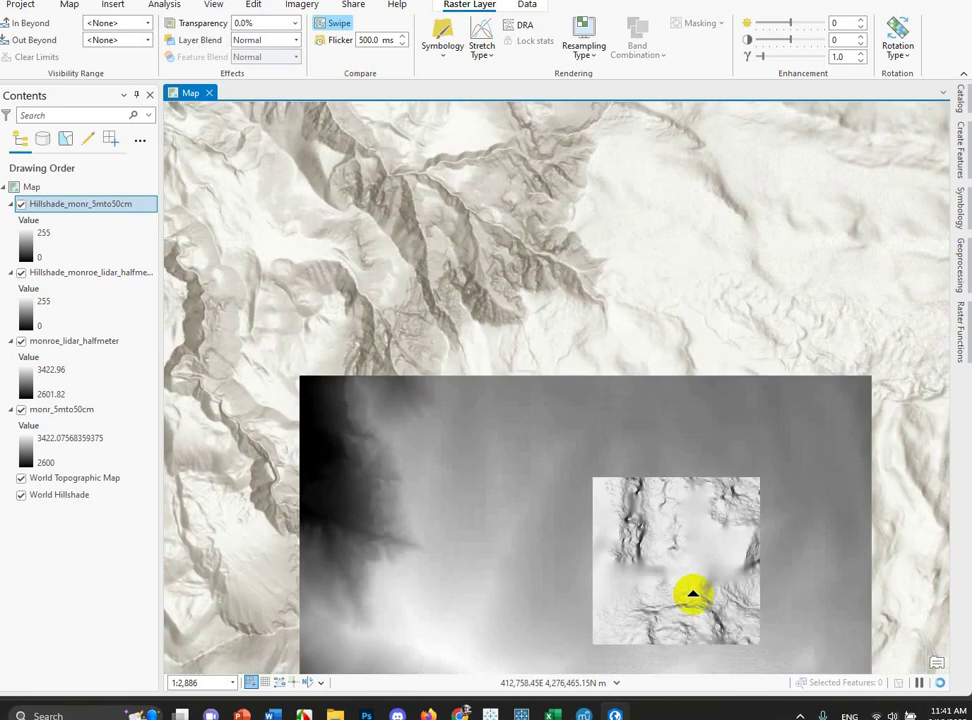
scroll(477, 590, up, 3)
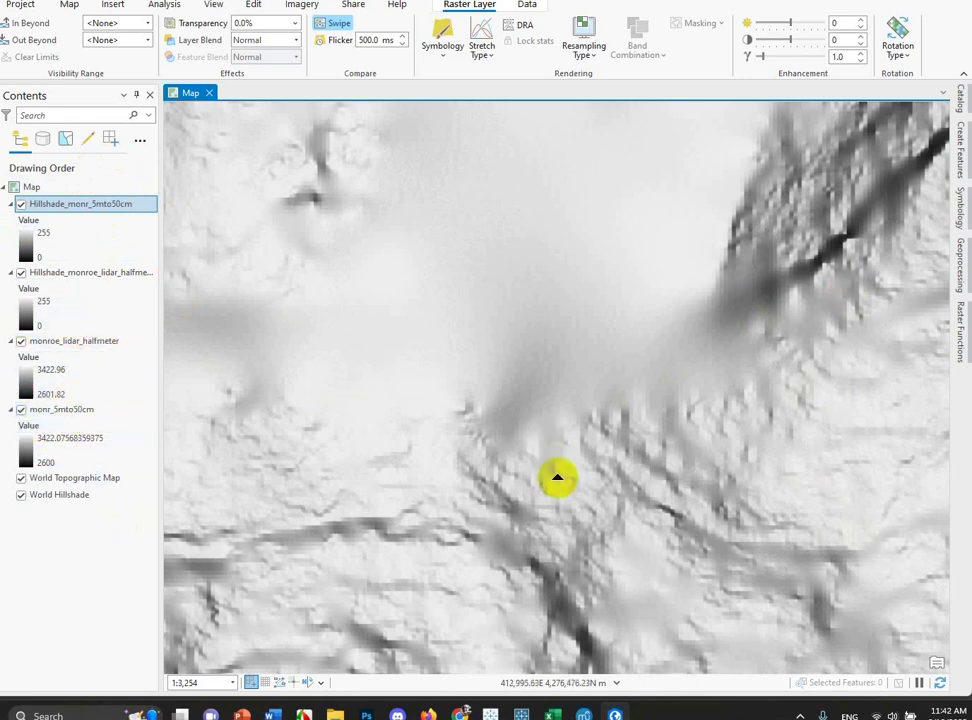
- Search the geoprocessing tools for "raster calculator" and open the Spatial Analyst Raster Calculator
click(958, 270)
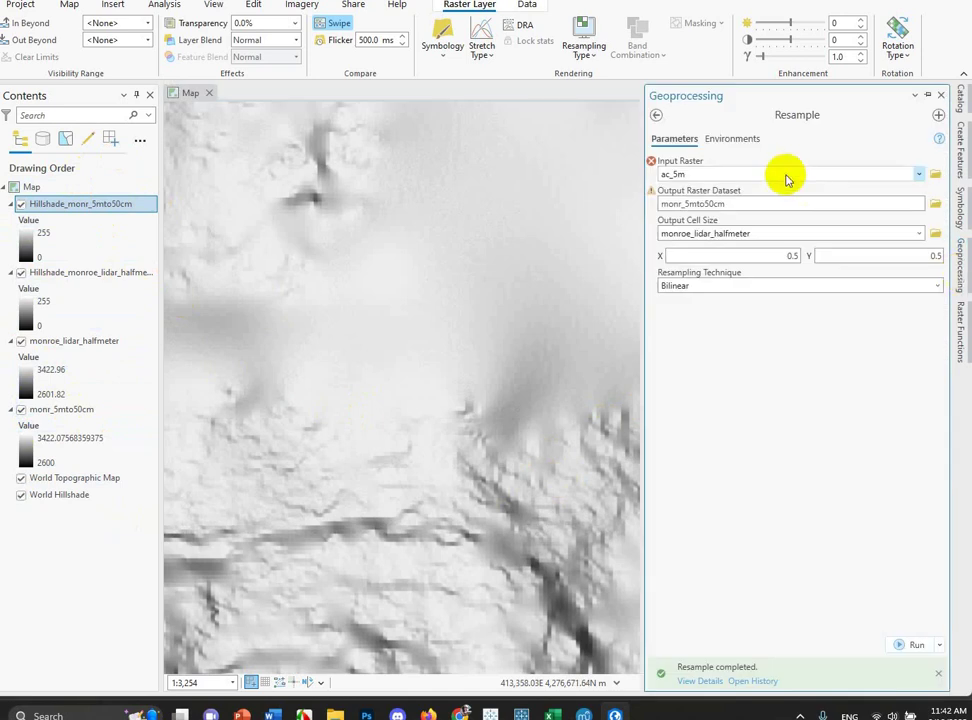
double_click(673, 174)
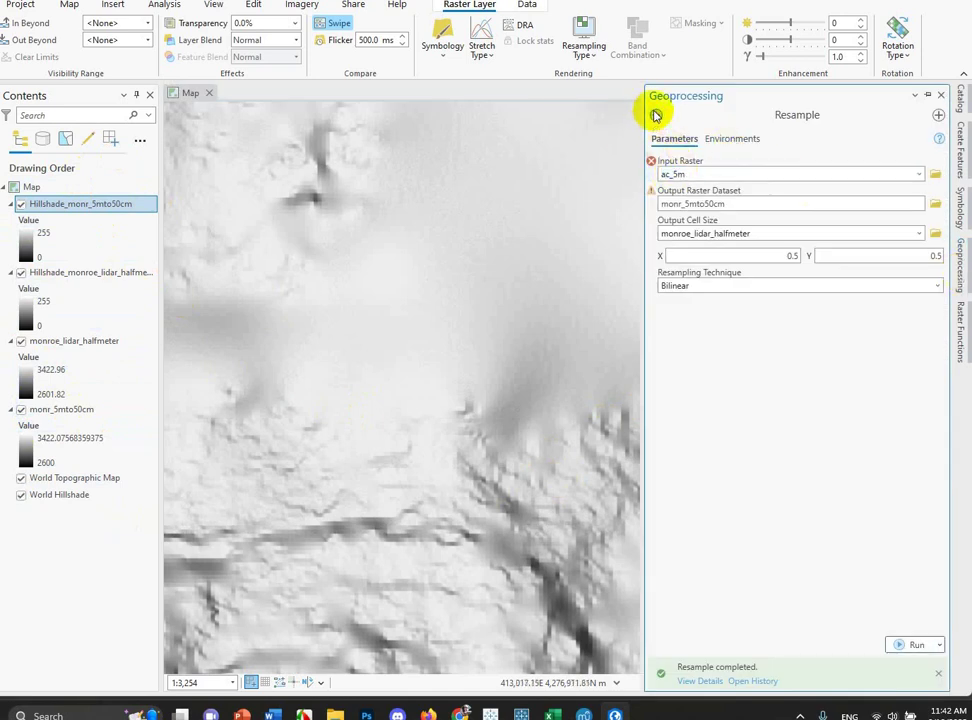
click(655, 115)
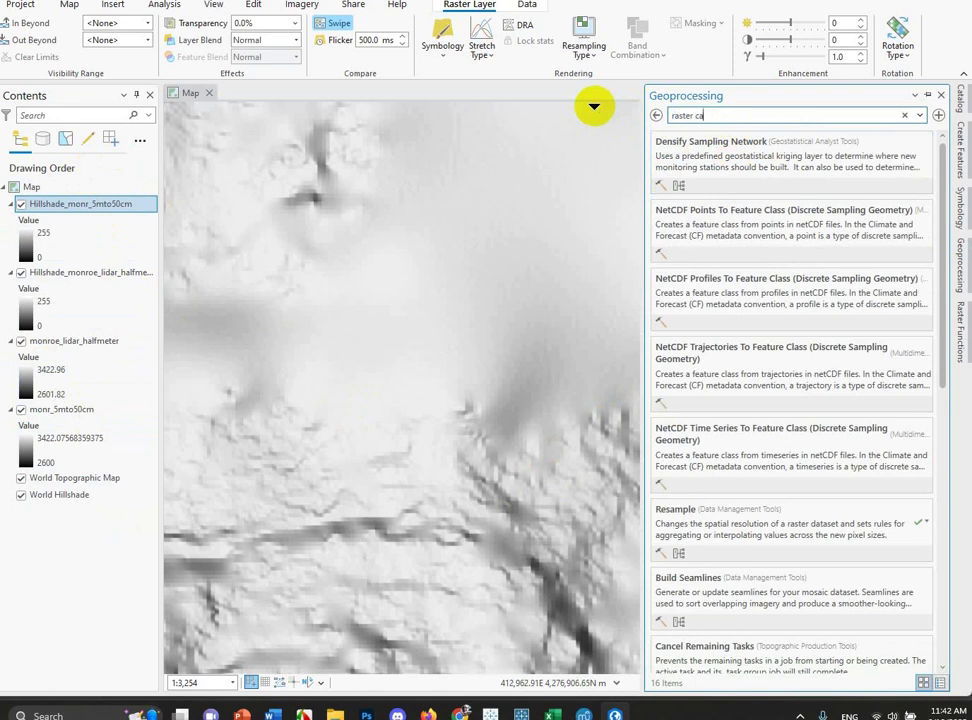
text(raster calculator)
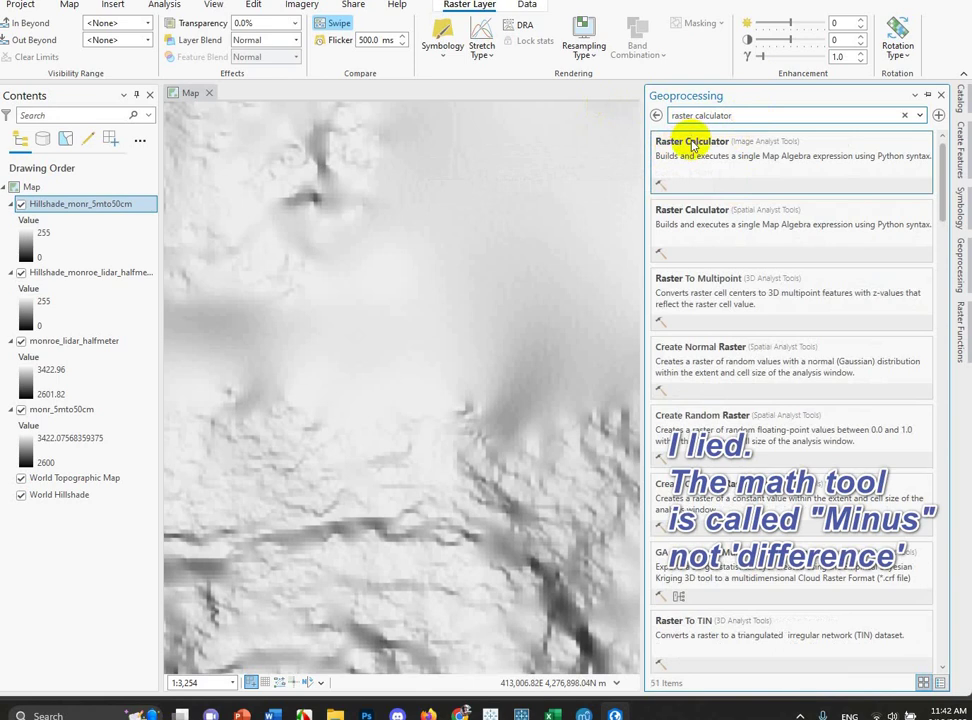
click(698, 220)
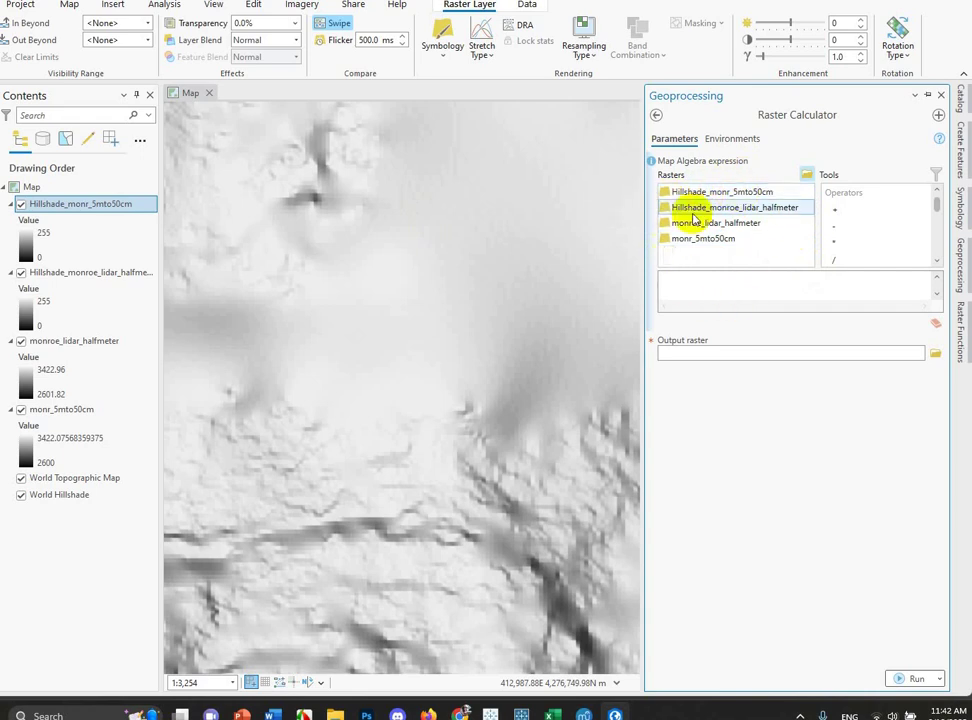
double_click(712, 225)
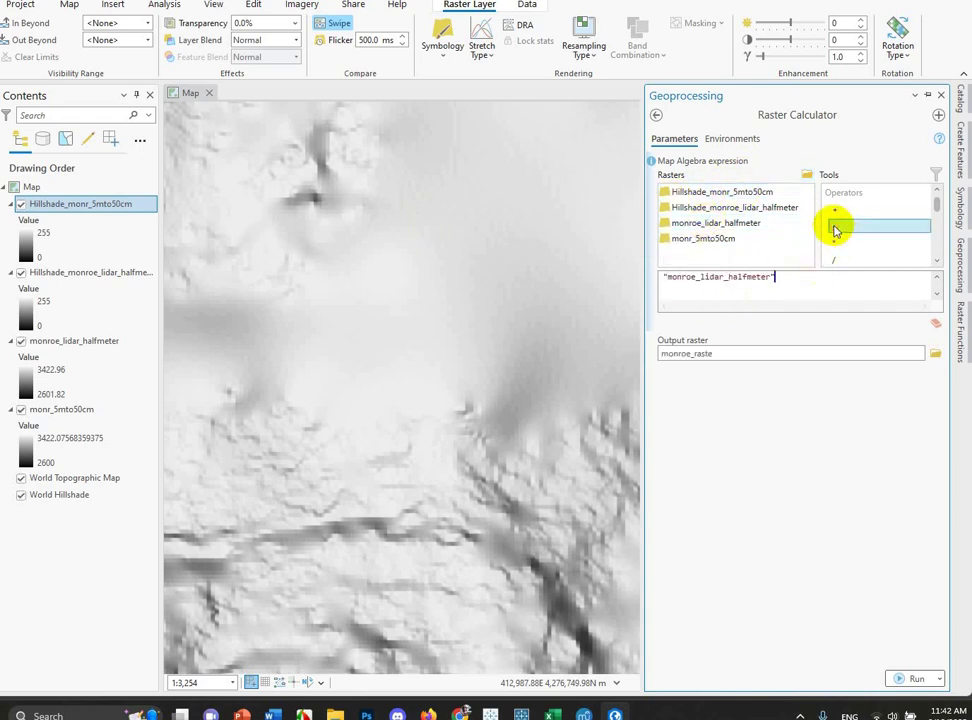
double_click(711, 240)
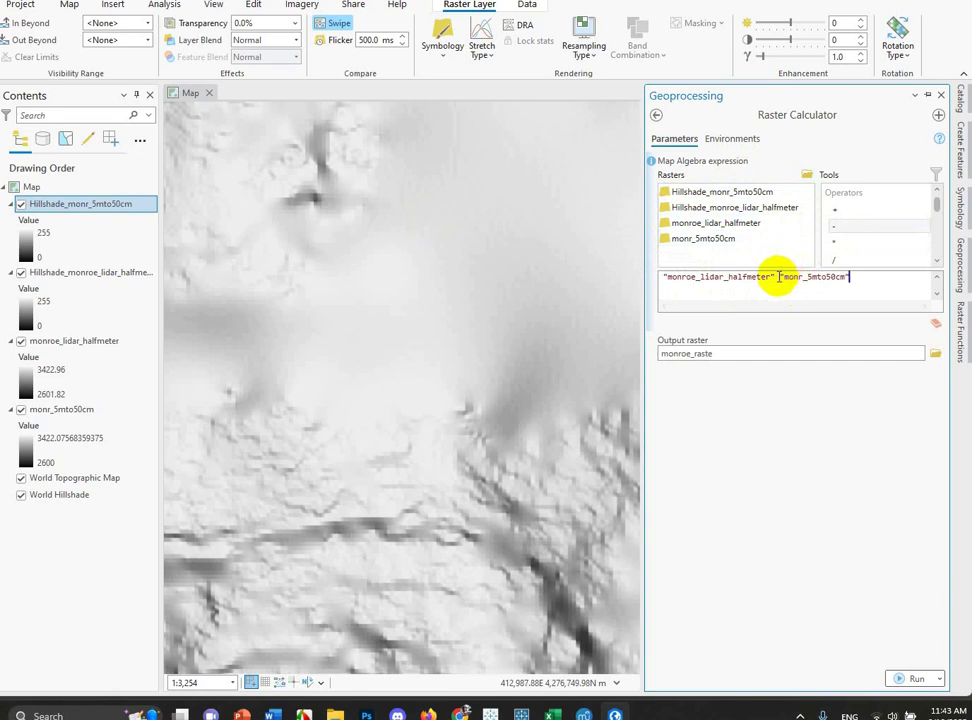
double_click(842, 228)
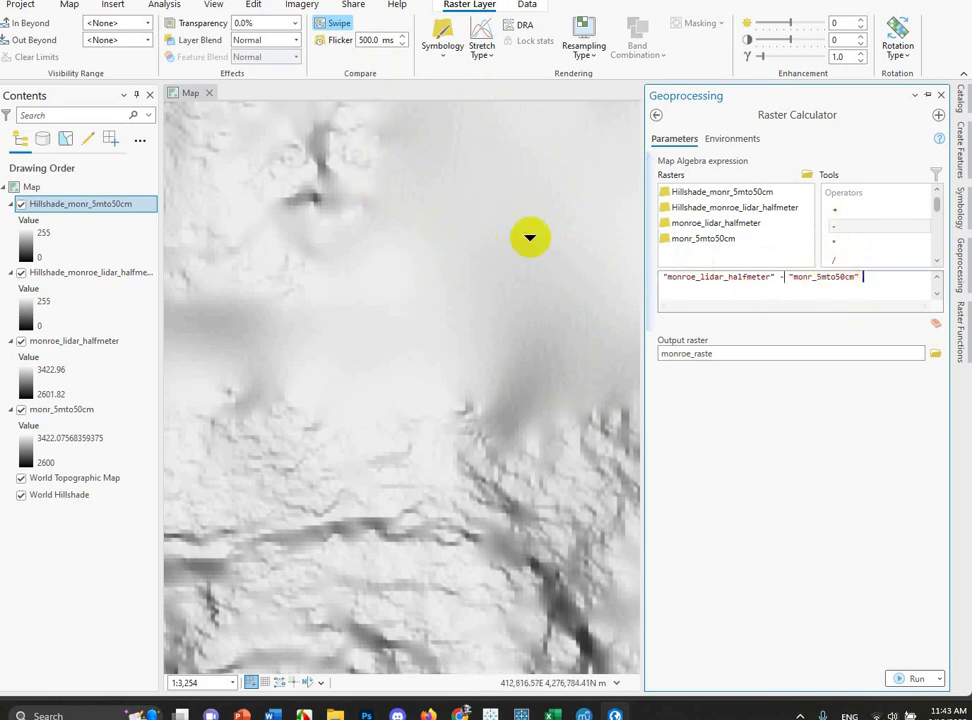
drag(874, 279, 647, 291)
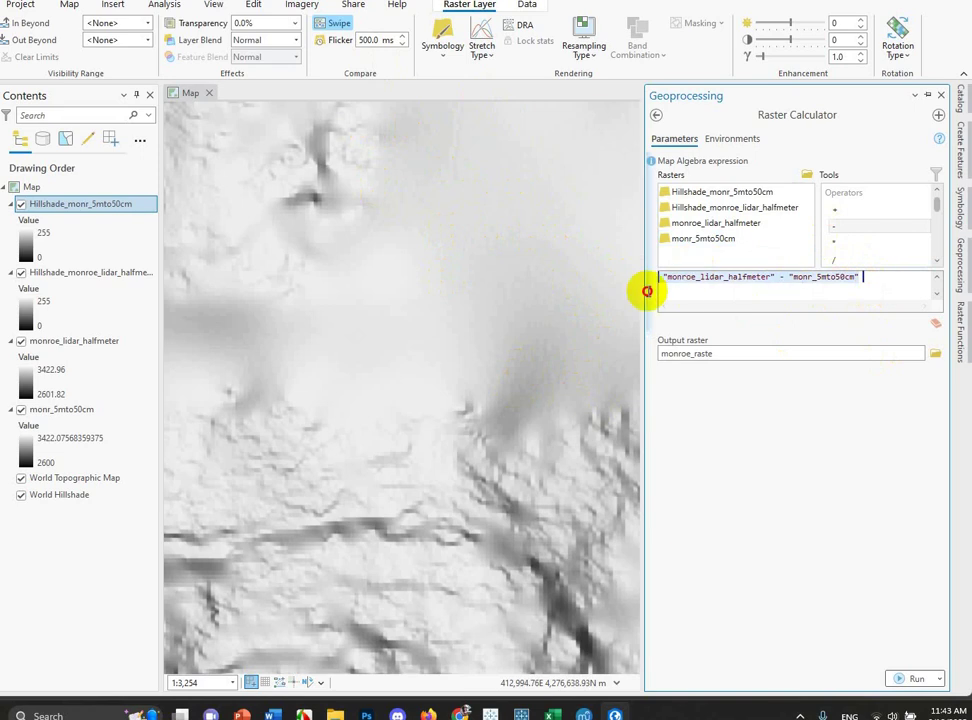
key(Delete)
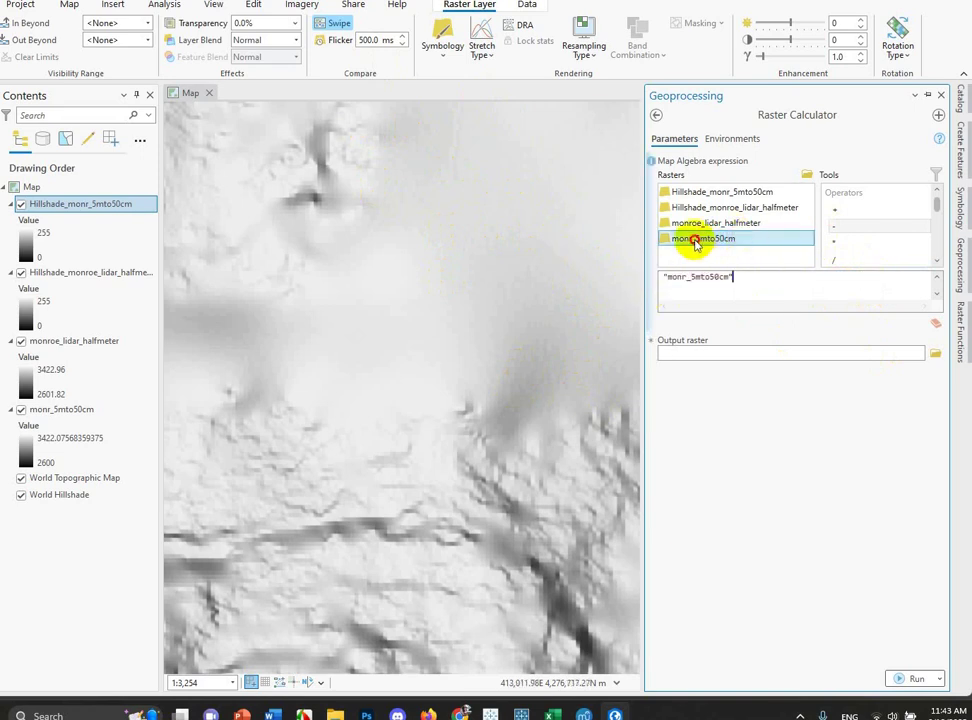
- Build the map algebra expression "monr_5mto50cm" - "monroe_lidar_halfmeter" and name the output raster ac_min_lid
click(839, 227)
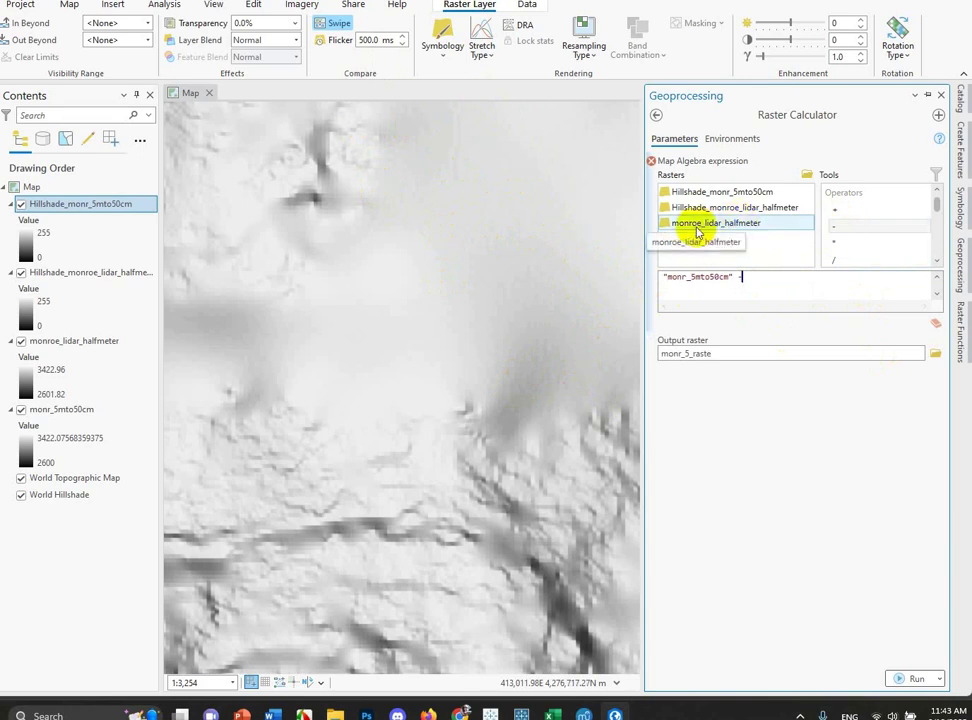
double_click(750, 229)
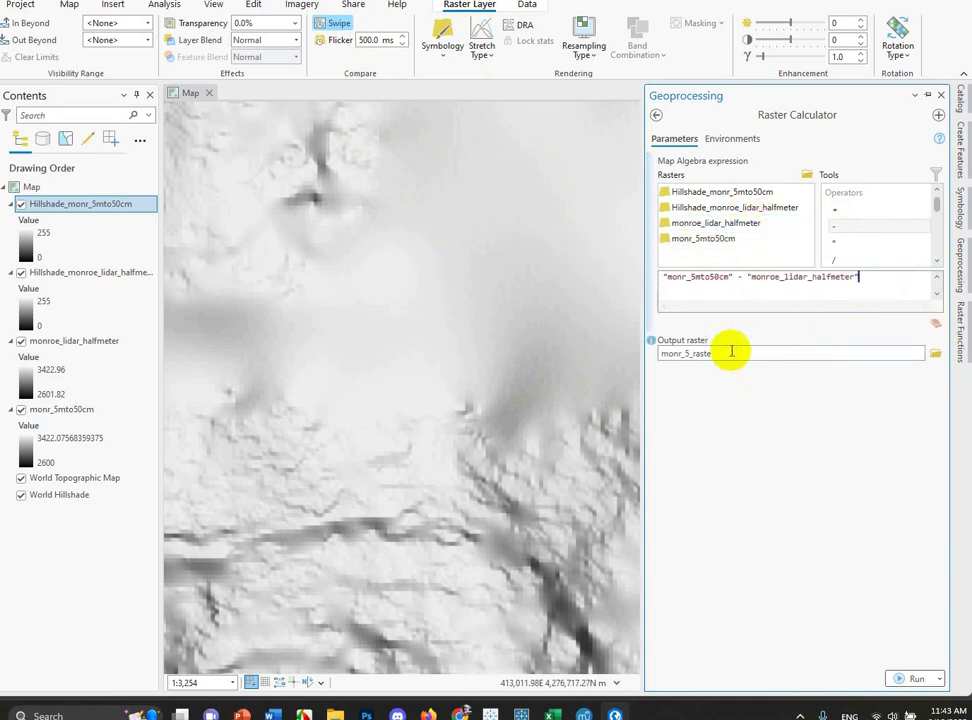
click(935, 353)
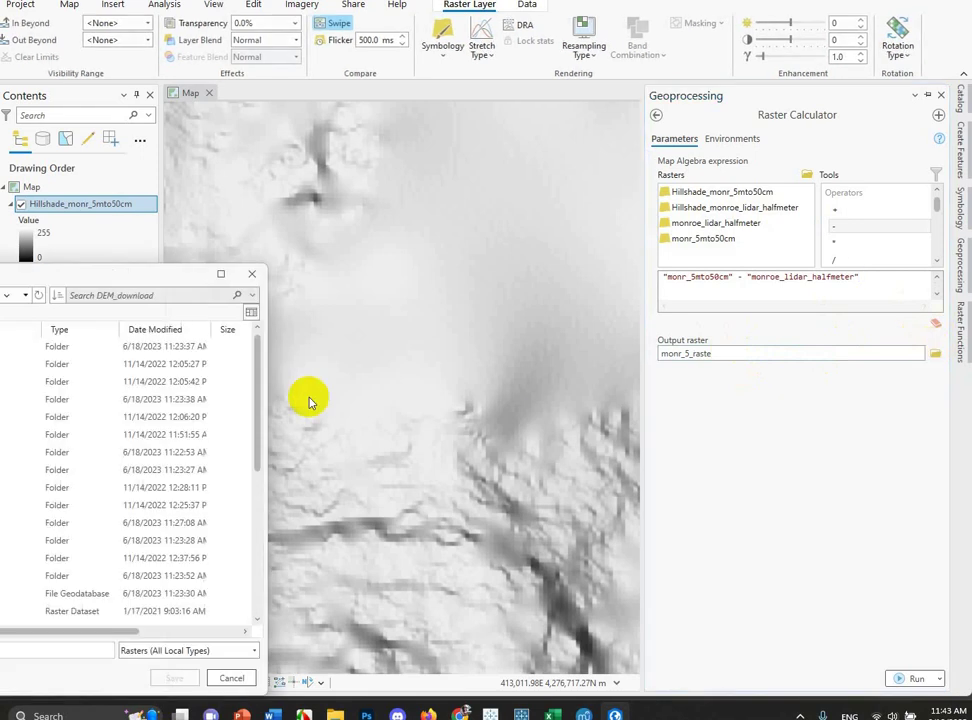
drag(3, 276, 228, 291)
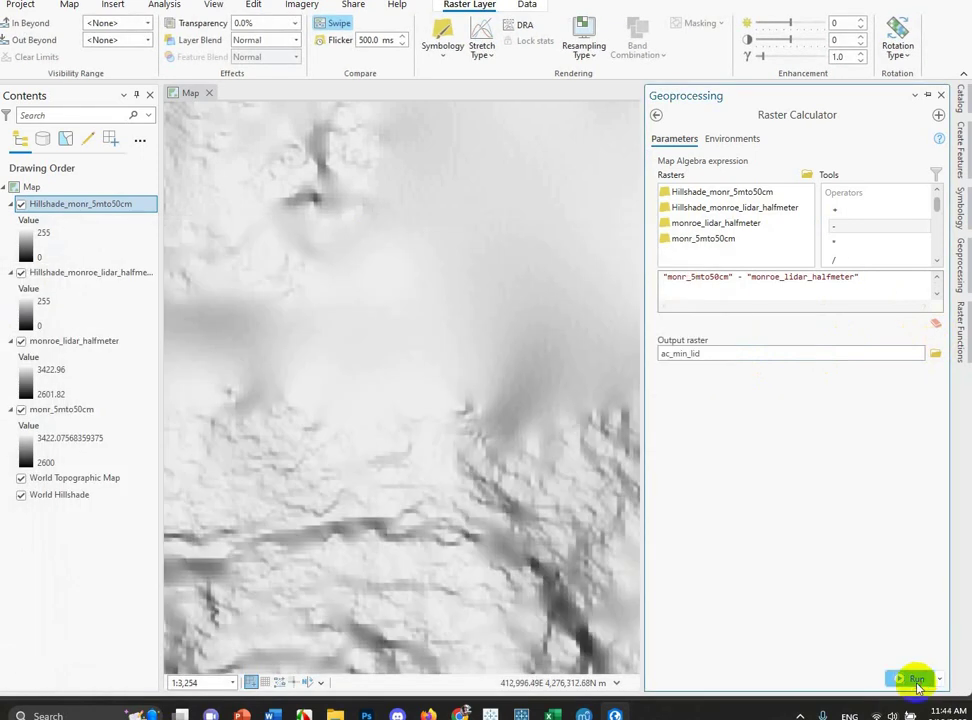
- Run the raster calculation and apply a diverging pink-to-green color scheme to the ac_min_lid layer
click(916, 678)
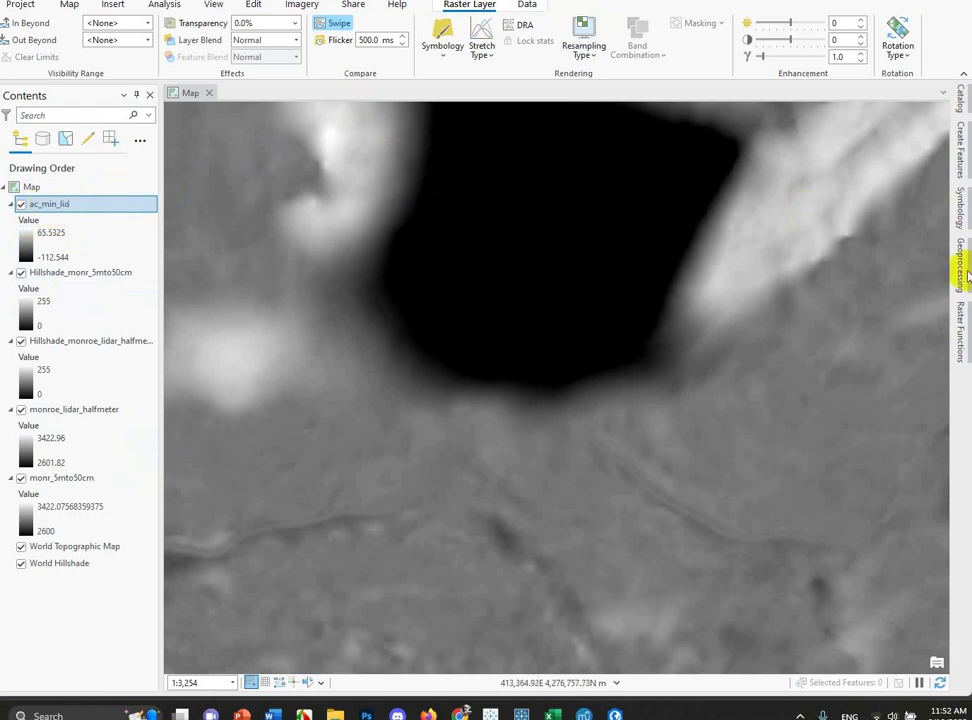
click(962, 206)
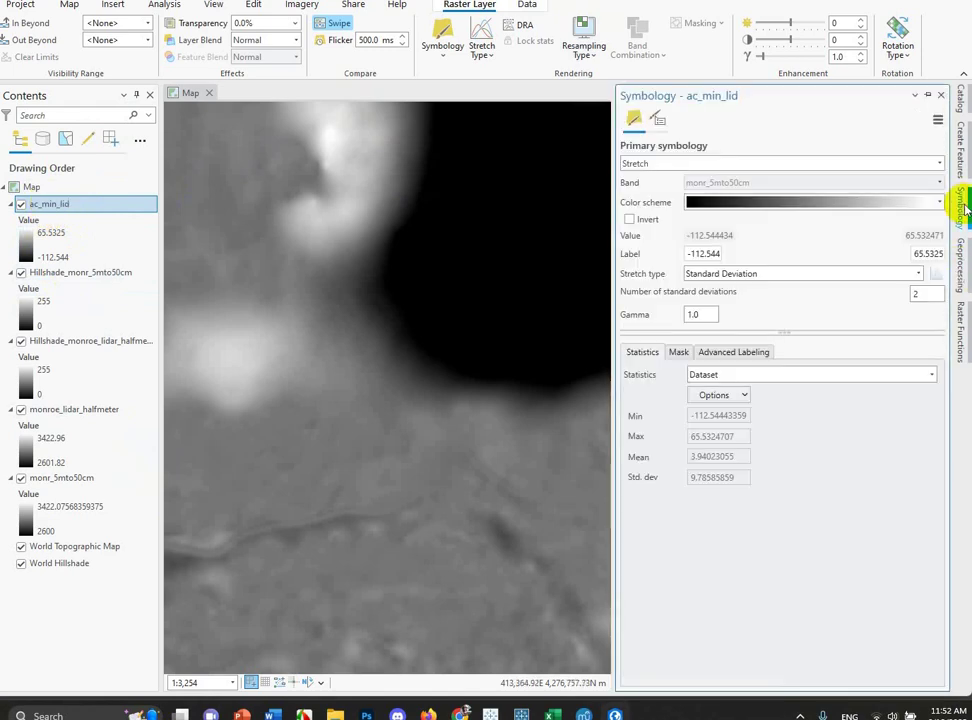
click(939, 201)
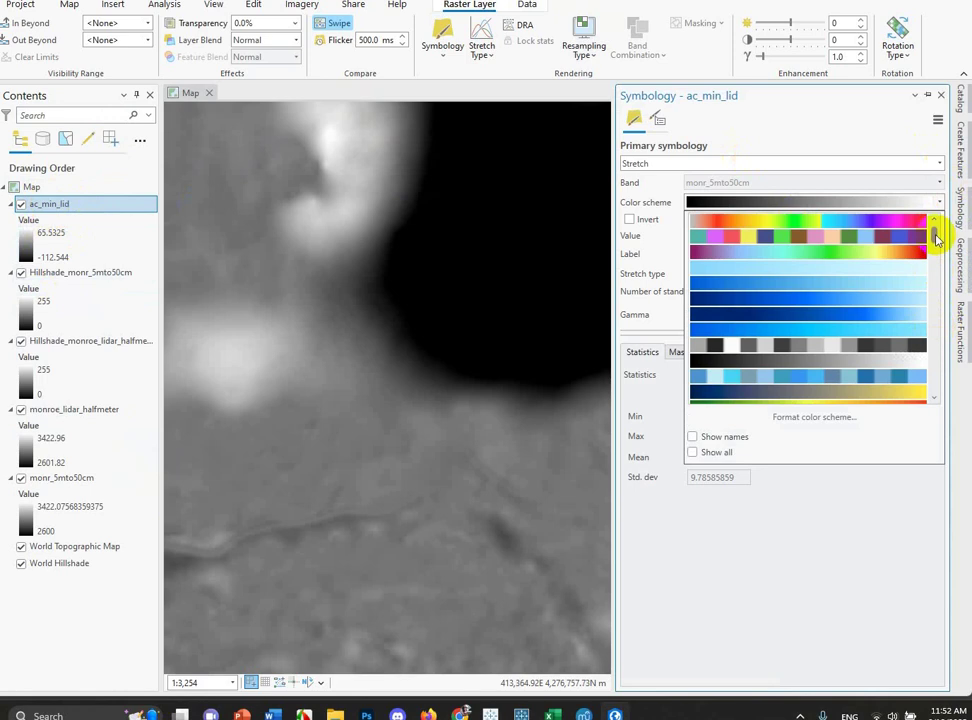
drag(936, 238, 935, 378)
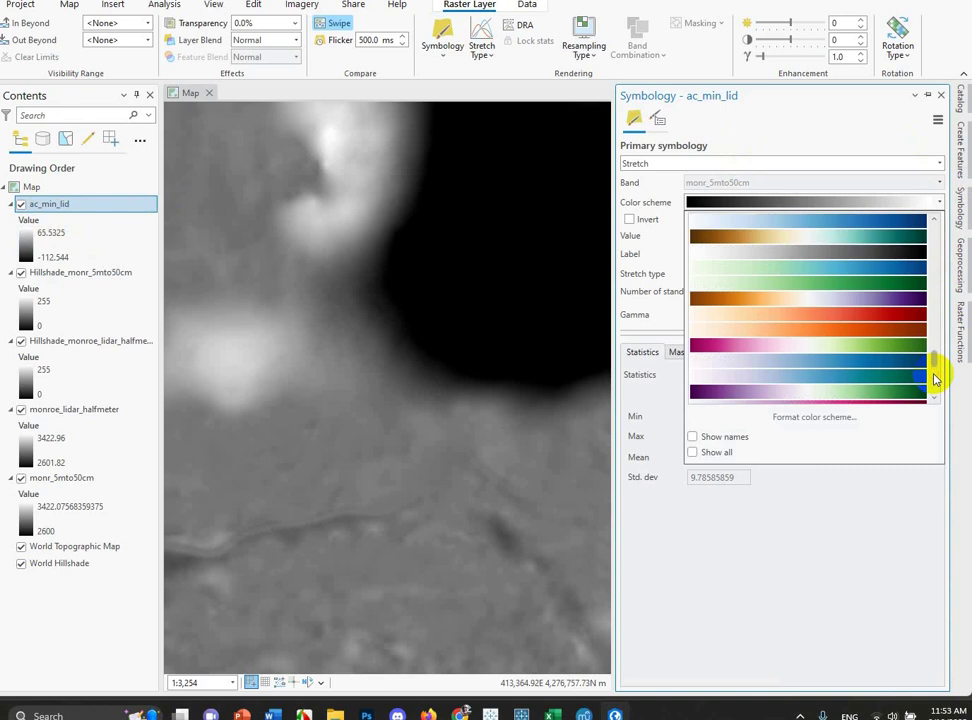
click(899, 348)
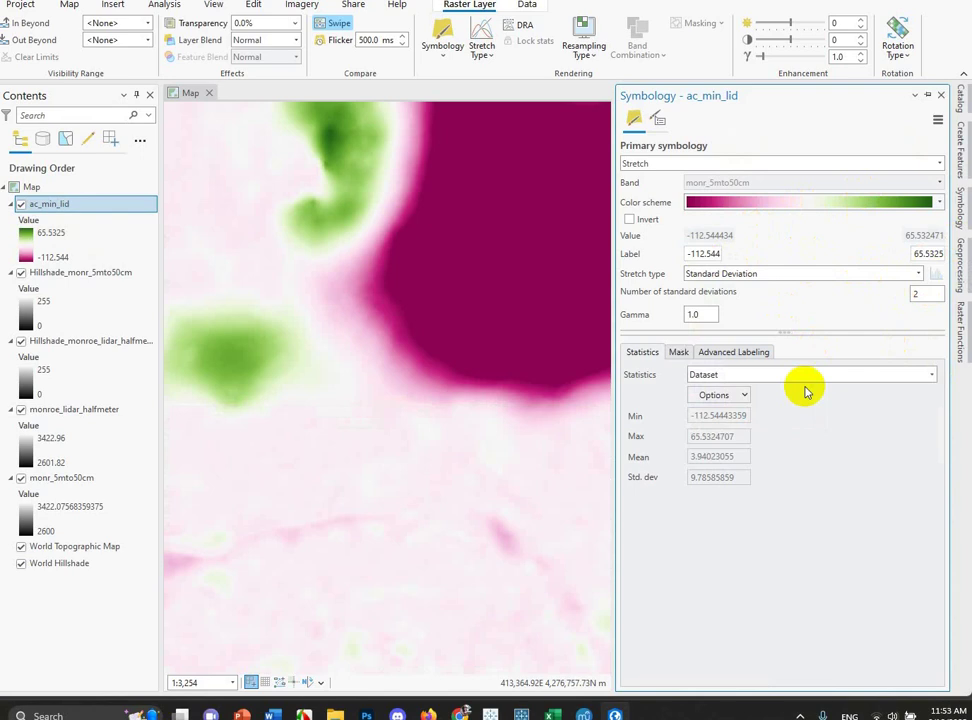
- Switch the ac_min_lid stretch statistics to Custom and set the minimum to -115 and the maximum to 115
click(702, 374)
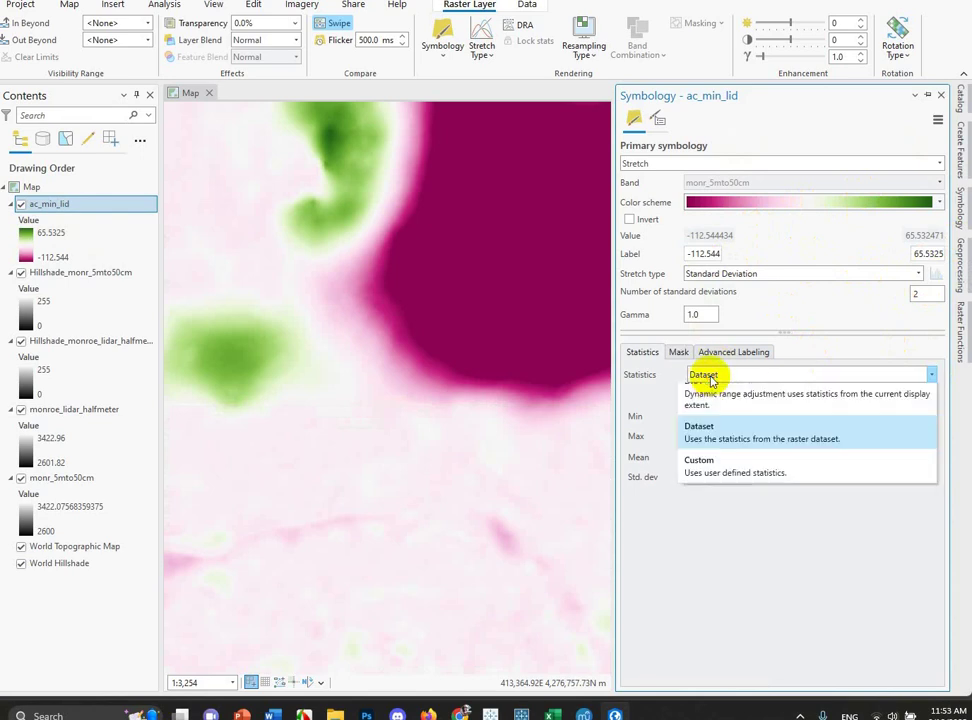
click(713, 488)
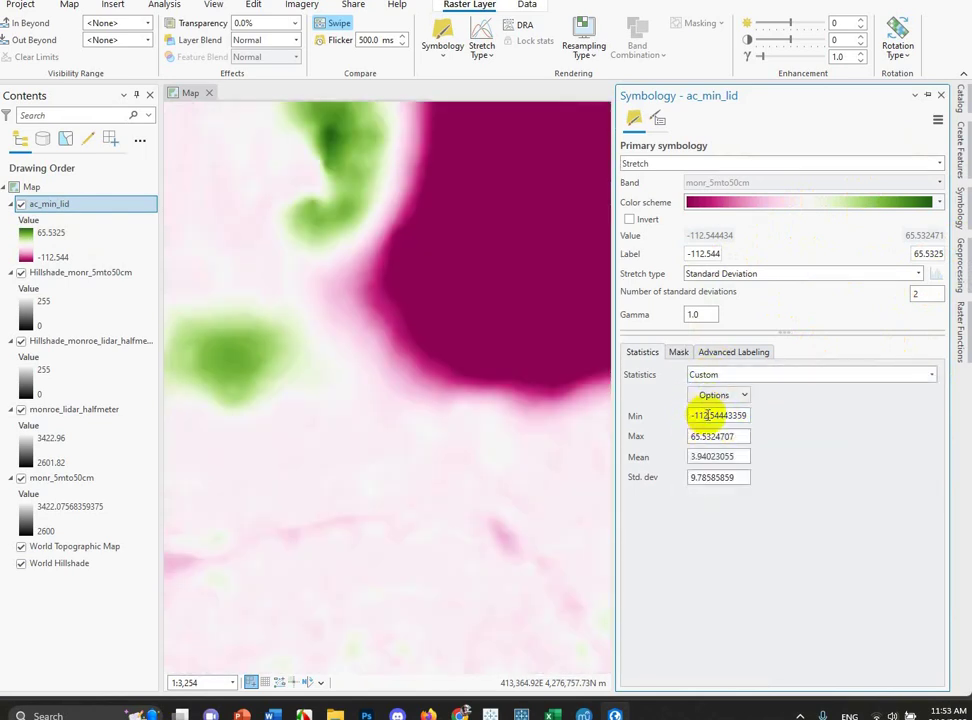
drag(703, 416, 820, 404)
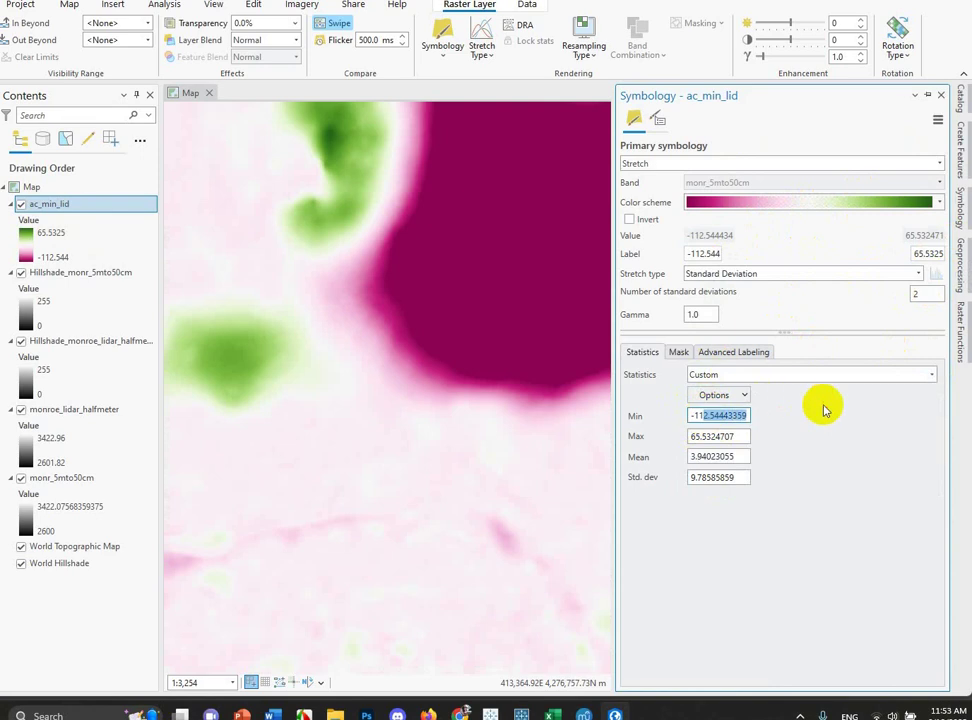
click(738, 434)
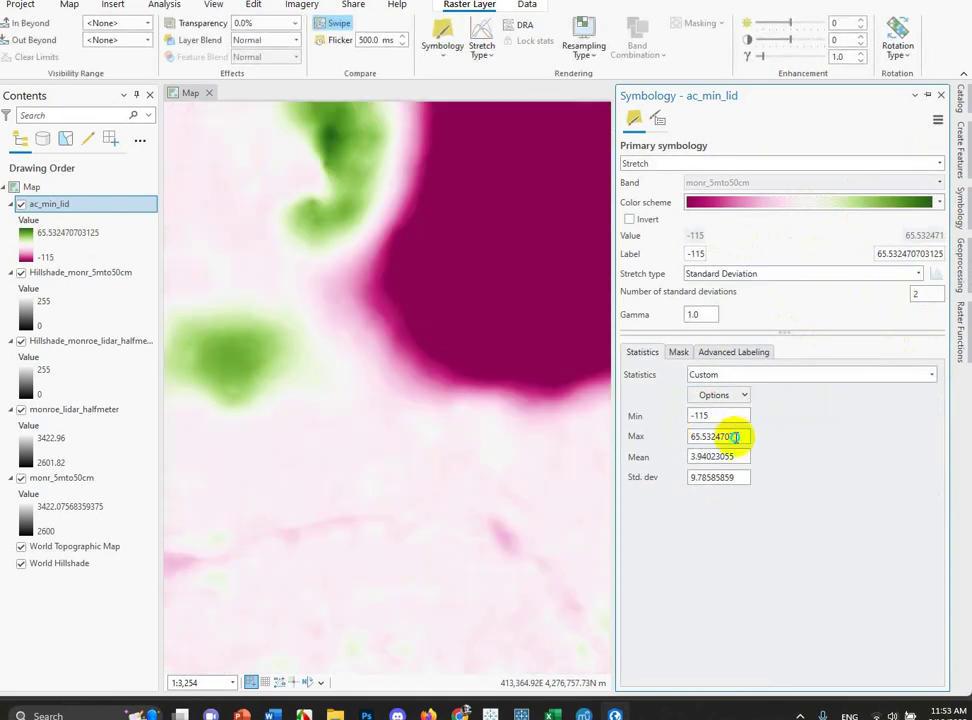
right_click(735, 438)
click(742, 436)
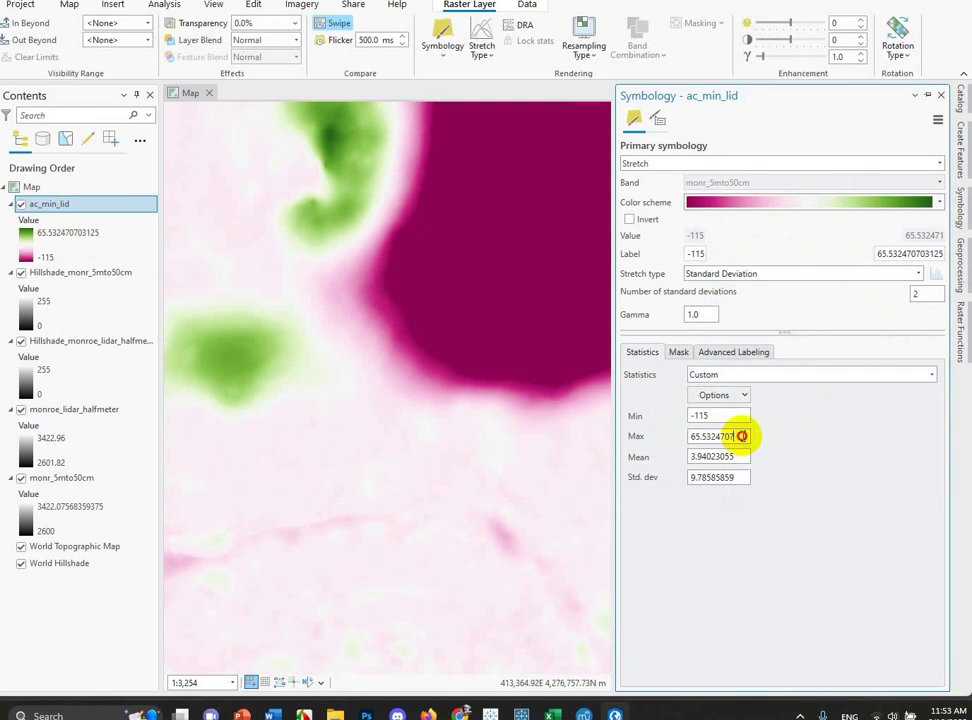
drag(743, 436, 690, 443)
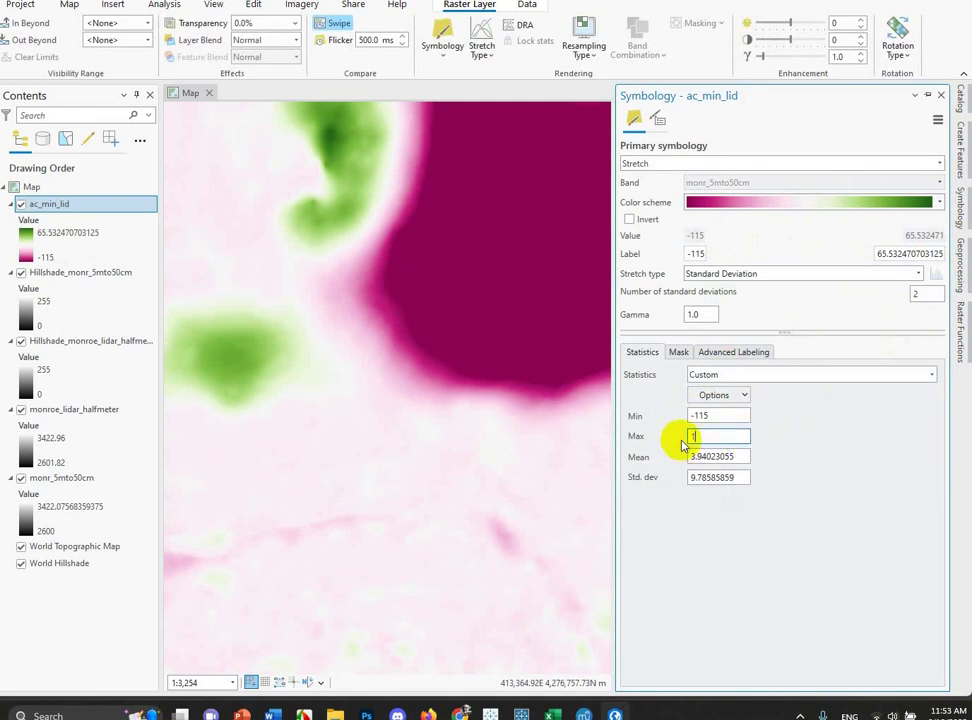
click(737, 590)
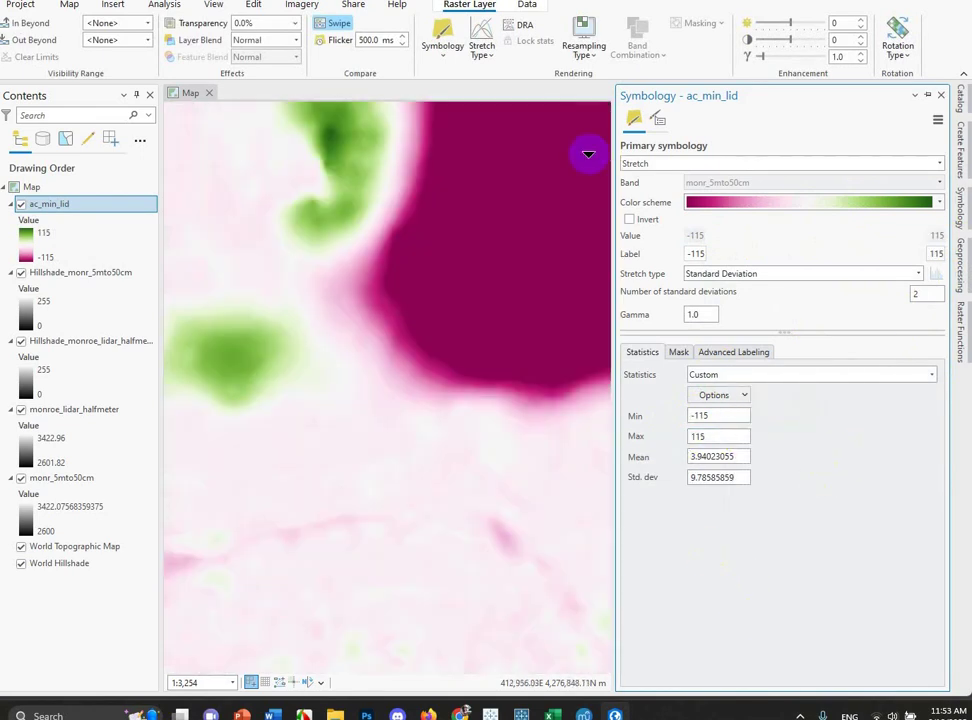
click(57, 206)
click(57, 206)
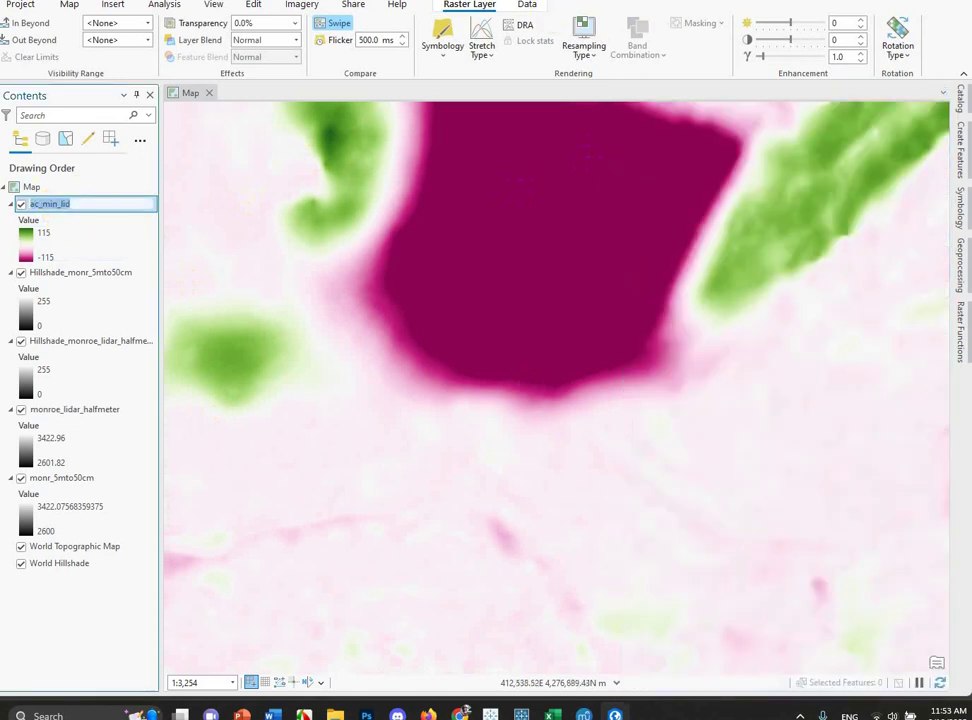
key(Escape)
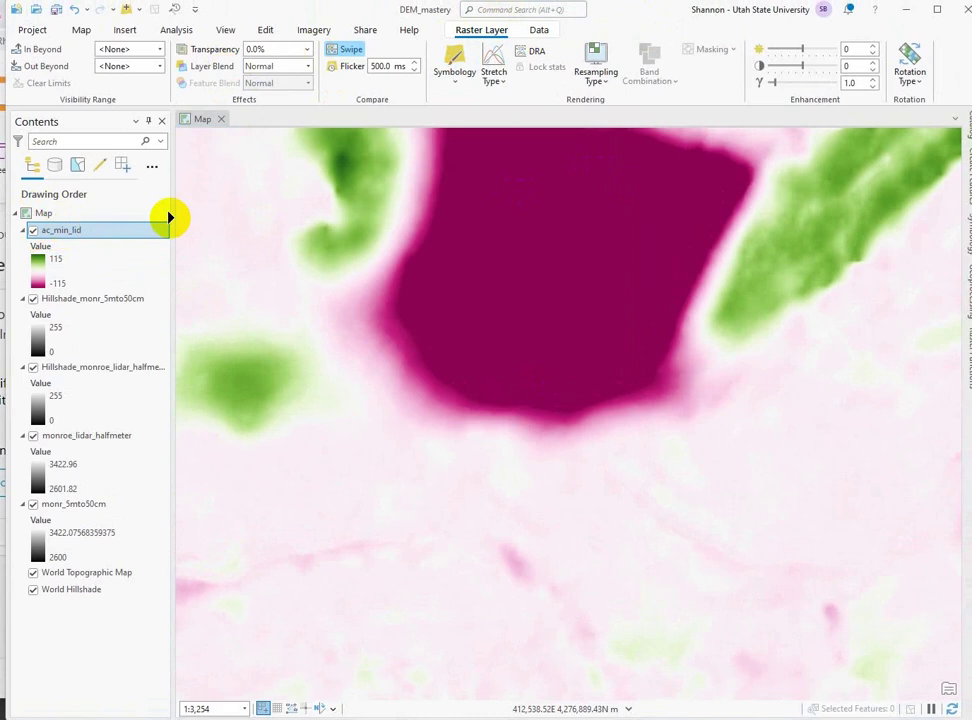
- Blend ac_min_lid over the lidar hillshade with Screen mode, hiding the Hillshade_monr_5mto50cm and monroe_lidar_halfmeter layers
click(306, 67)
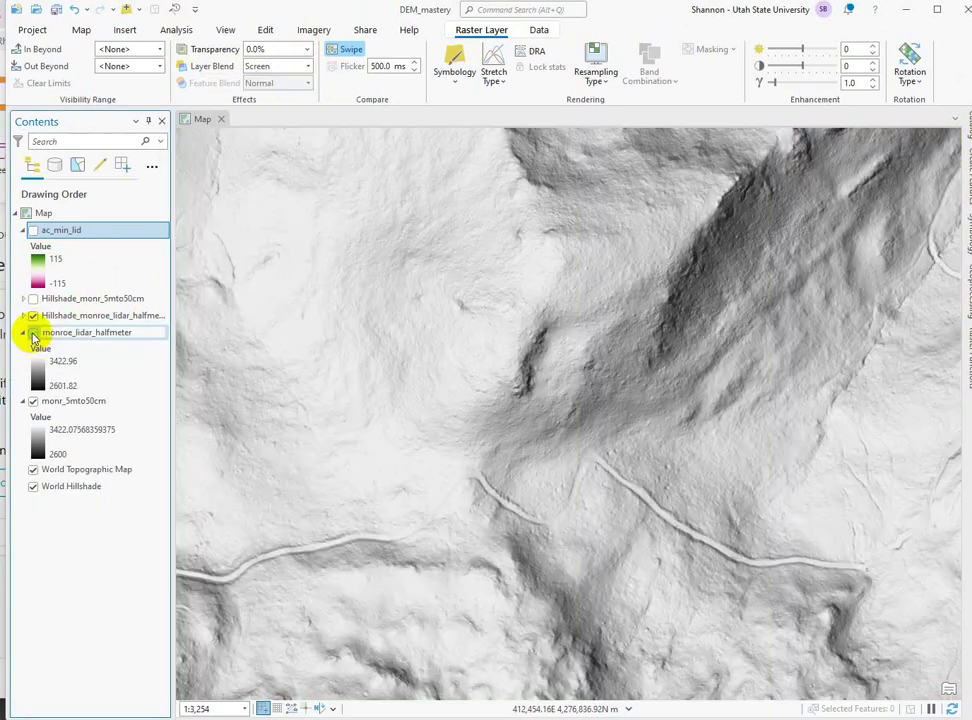
click(33, 333)
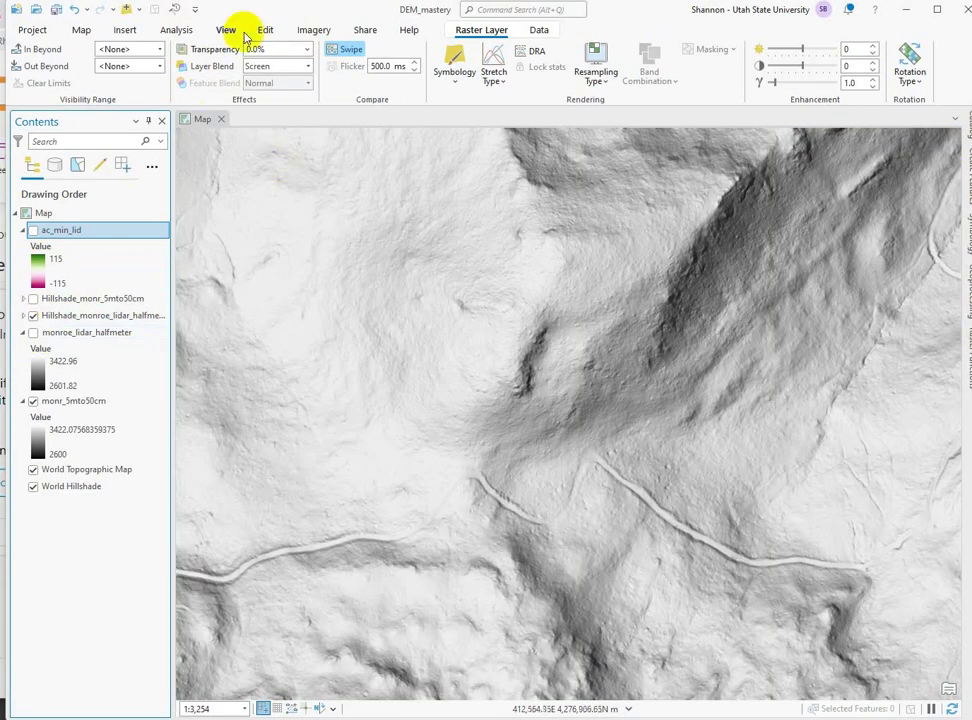
click(33, 230)
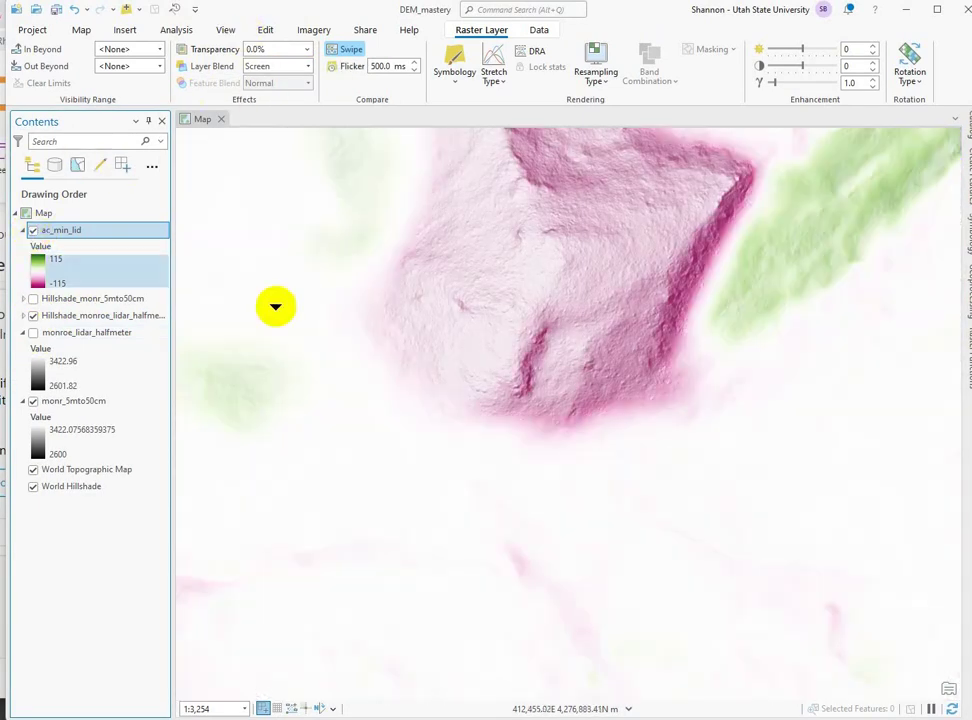
- Change the ac_min_lid layer blend to Multiply and set its transparency to 50%
click(307, 66)
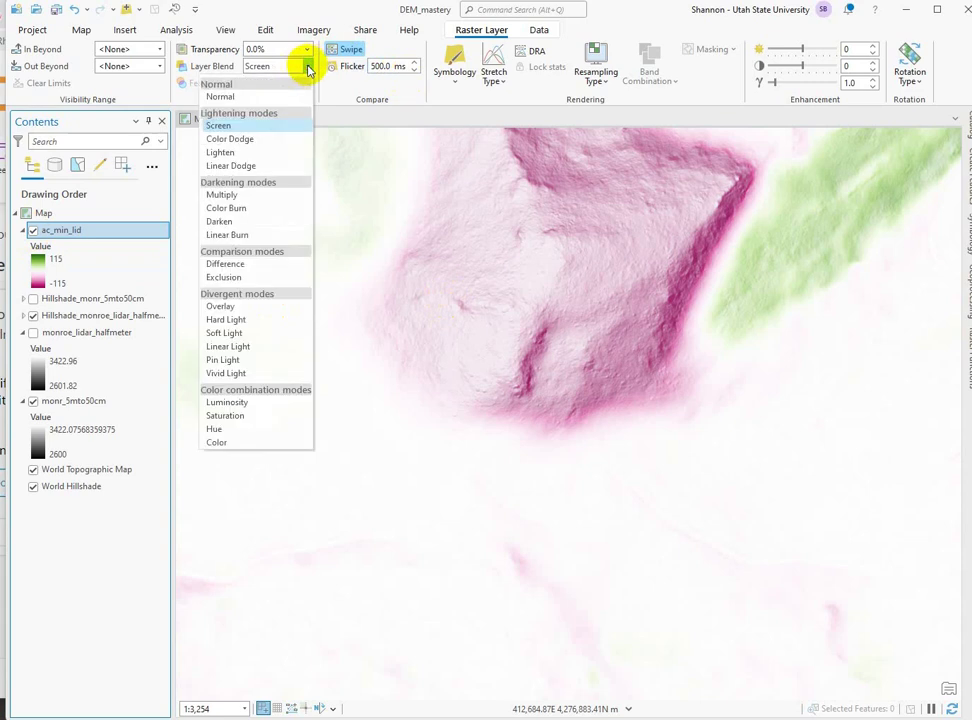
click(250, 197)
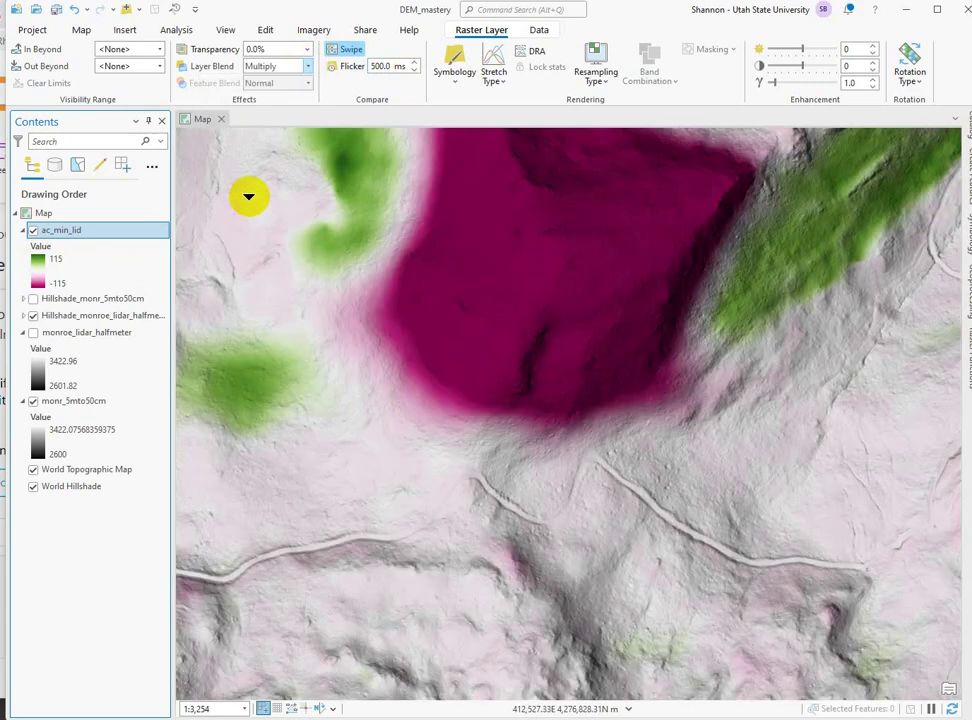
click(305, 49)
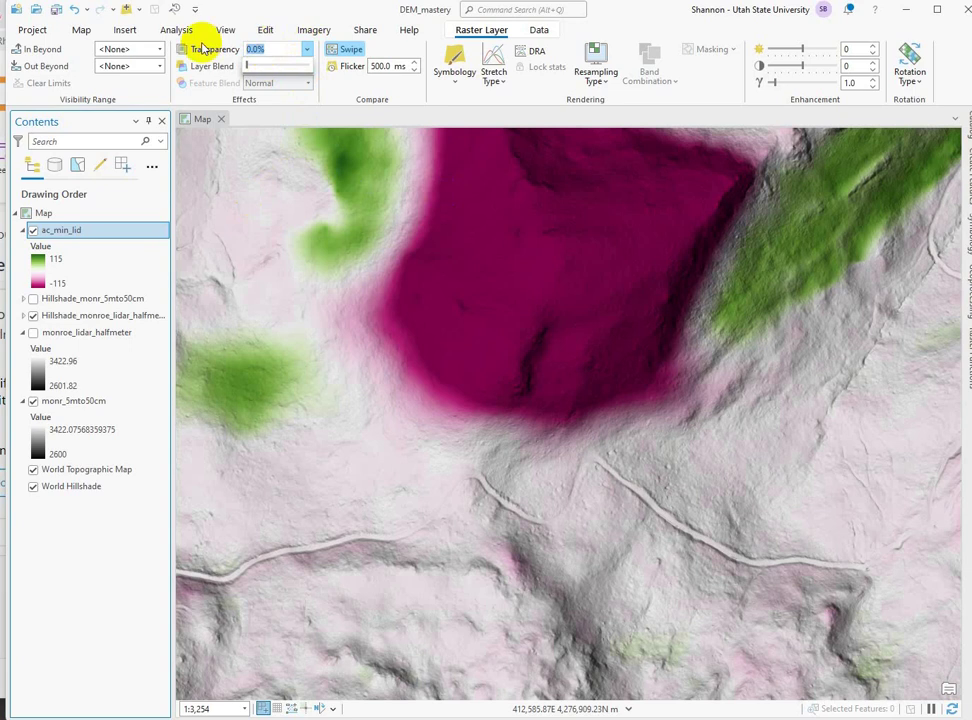
text(50)
key(Return)
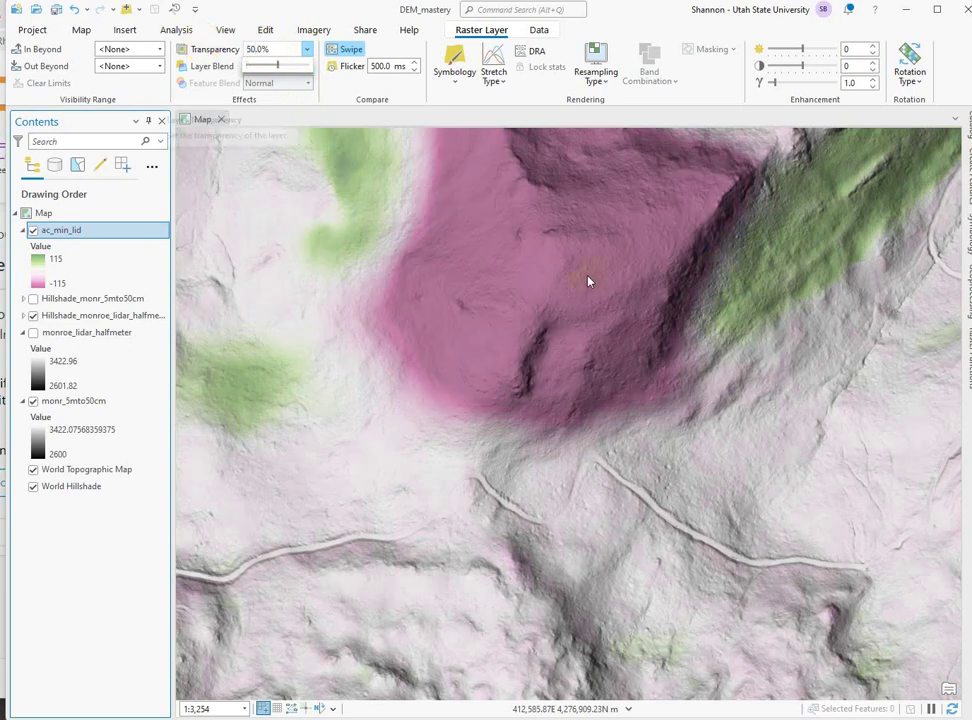
- Examine the blended difference over the whole tile and turn on Hillshade_monr_5mto50cm beneath it to compare the patches of difference
scroll(687, 313, down, 2)
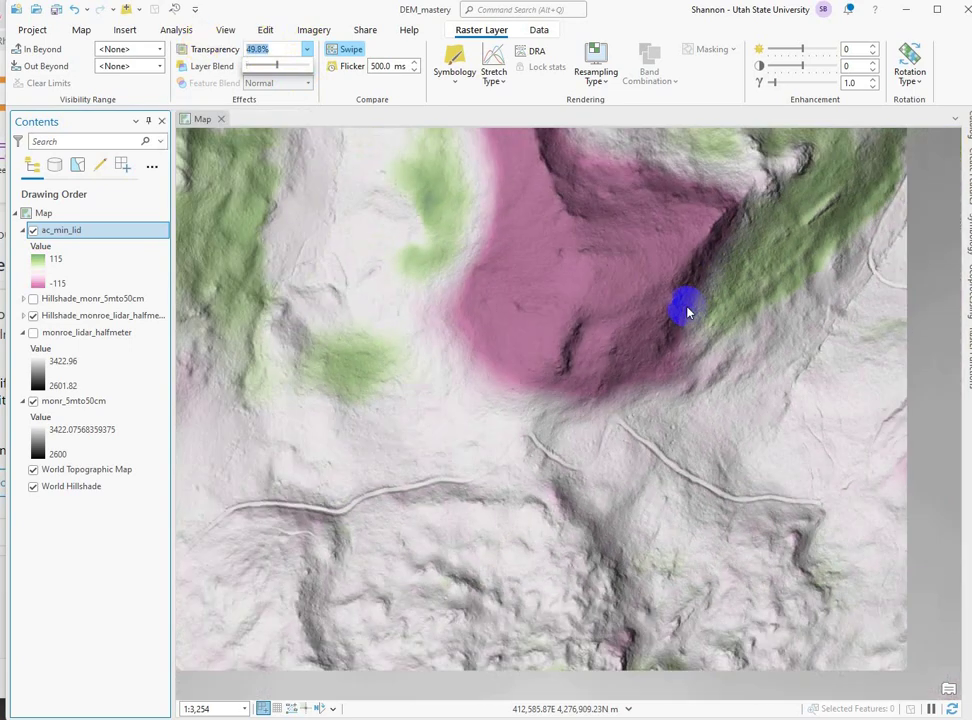
scroll(707, 292, down, 4)
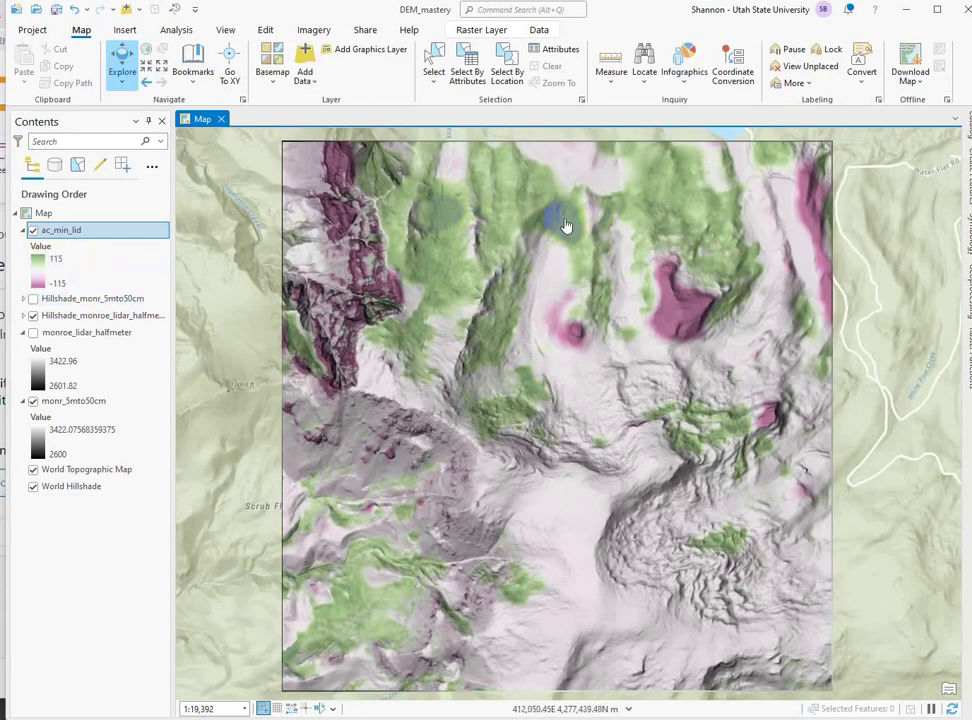
scroll(566, 226, up, 2)
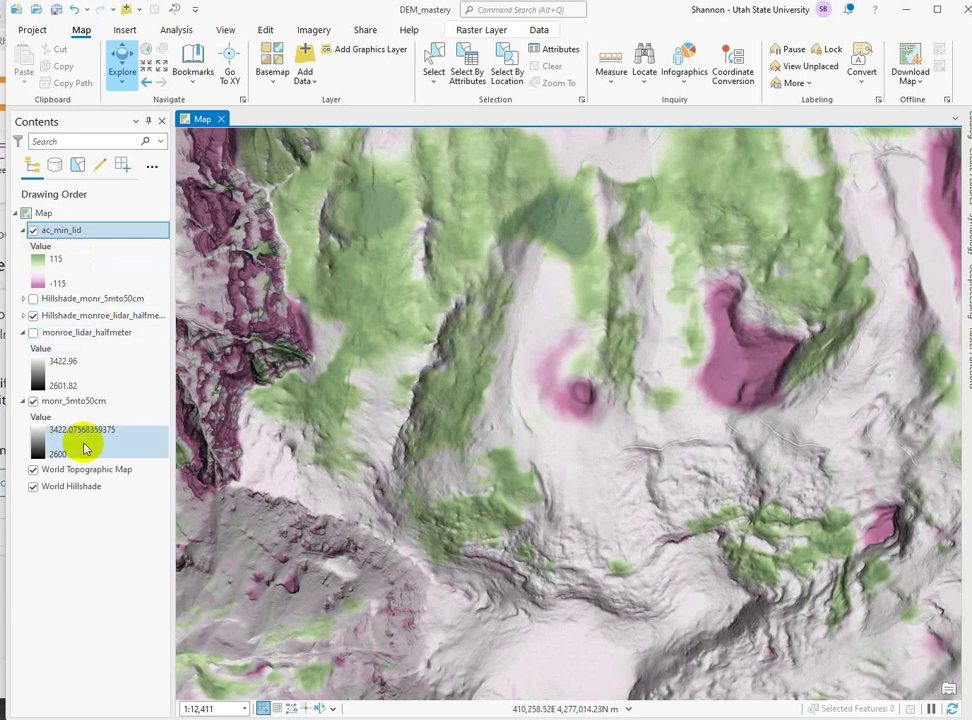
click(33, 298)
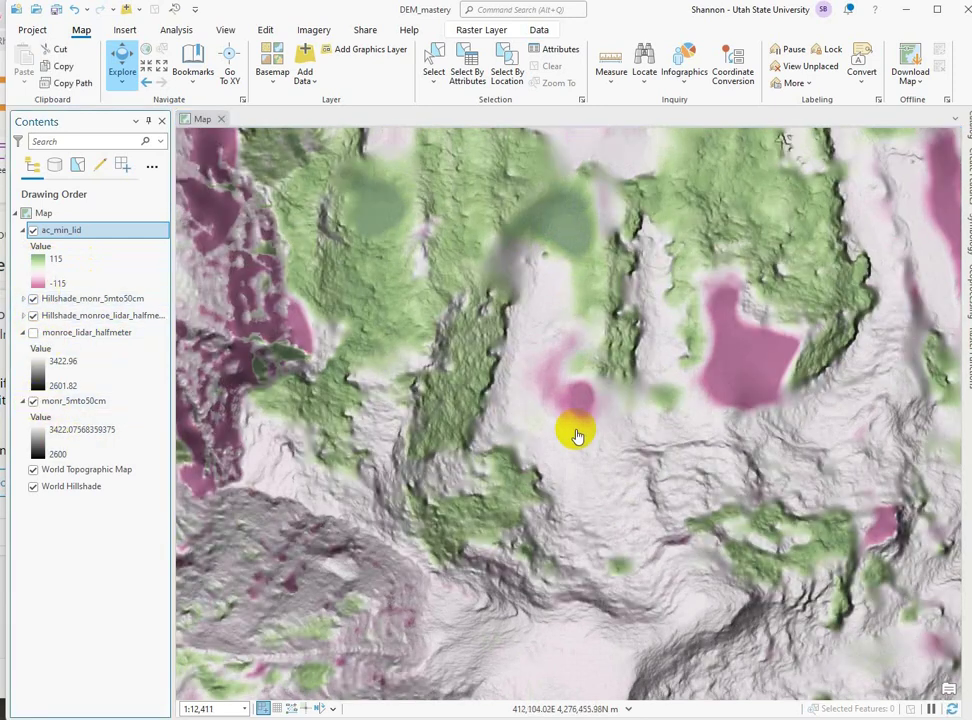